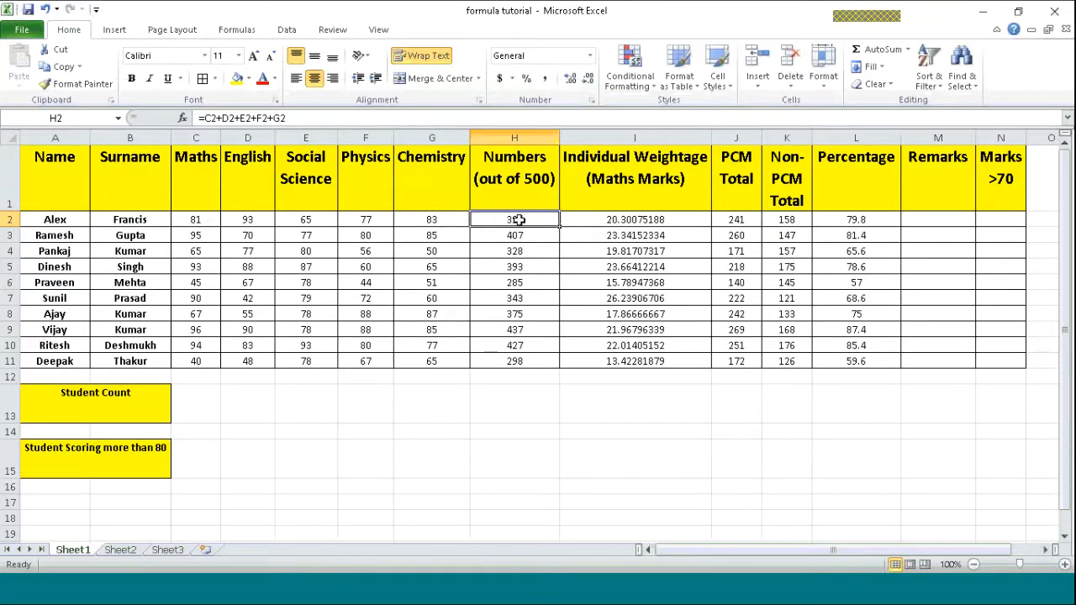
Step: Review the existing formulas in I2, K3 and H2, and clear the totals from H2:H11 under Numbers (out of 500)
left_click(648, 220)
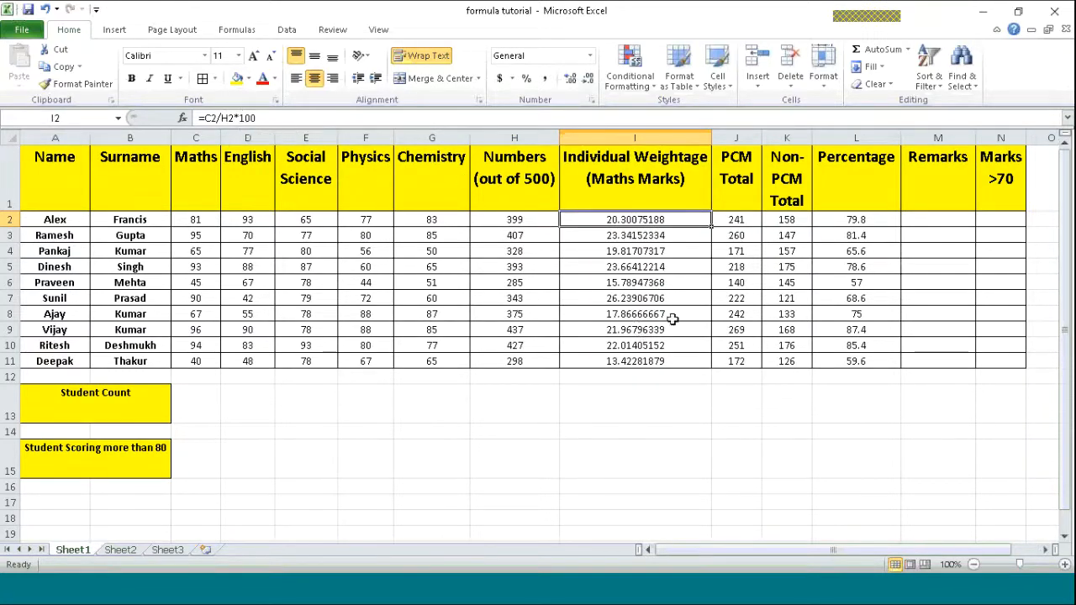
left_click(786, 237)
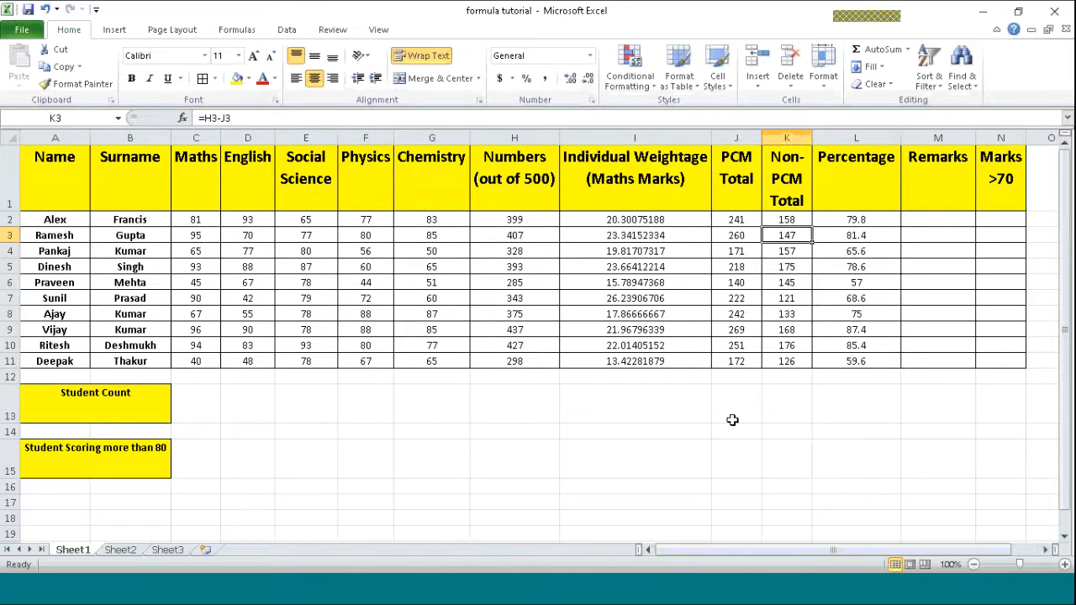
left_click(516, 222)
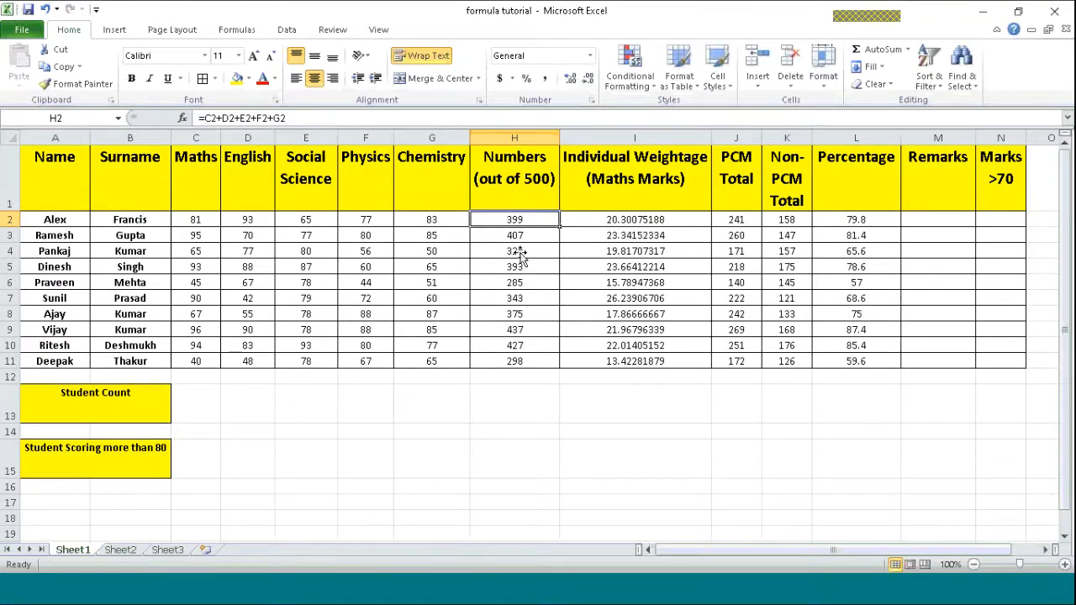
left_click_drag(529, 223, 525, 362)
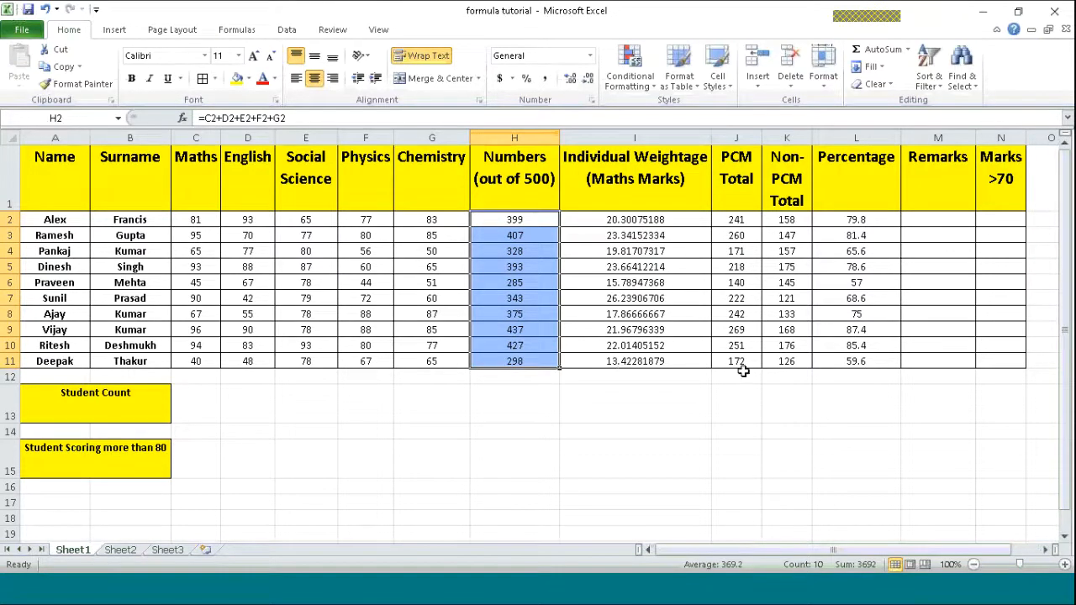
key("Delete")
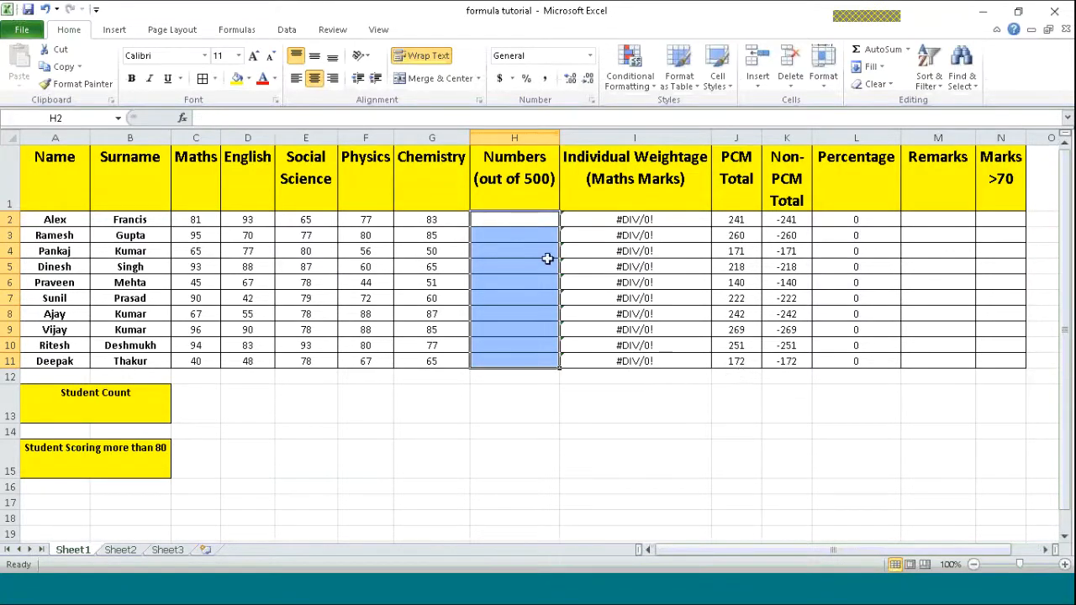
Step: Enter the formula =SUM(C2:G2) in H2 to total the first student's five subject marks
left_click(513, 220)
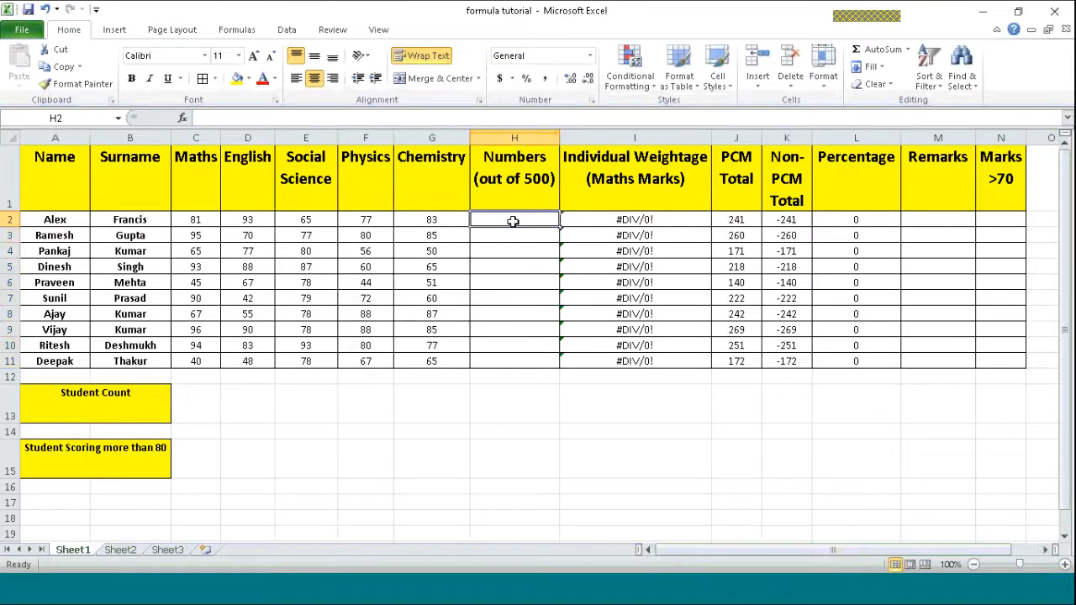
double_click(513, 220)
type("=sum")
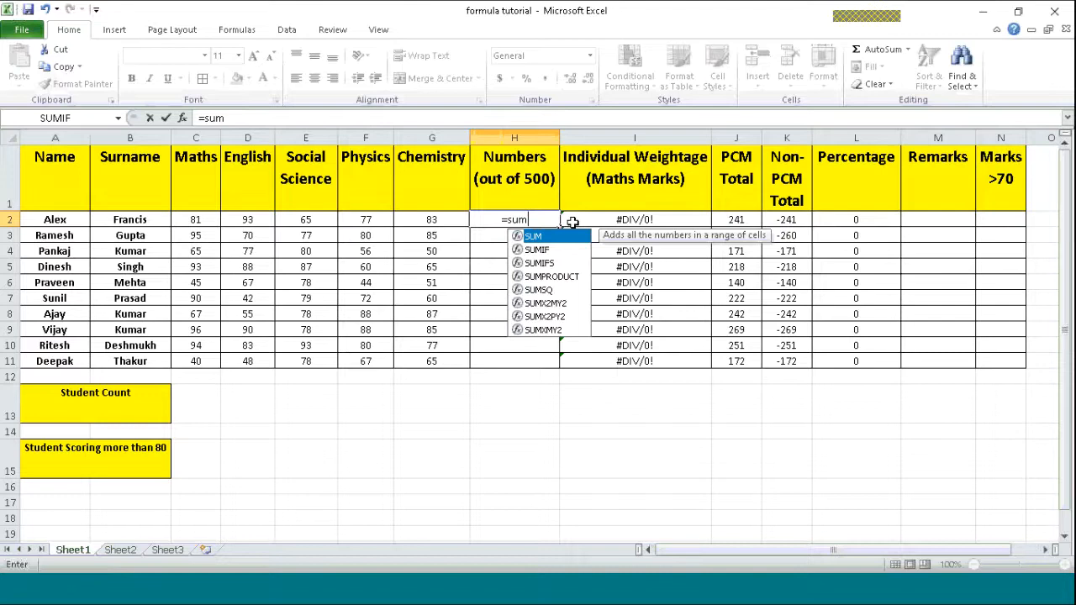
type("(")
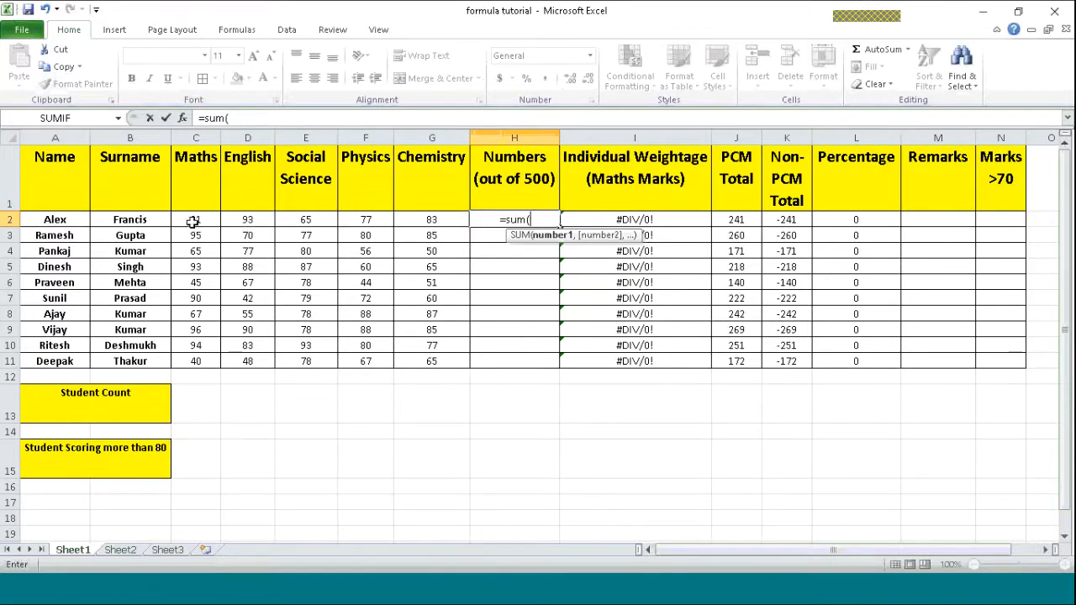
left_click_drag(193, 221, 414, 222)
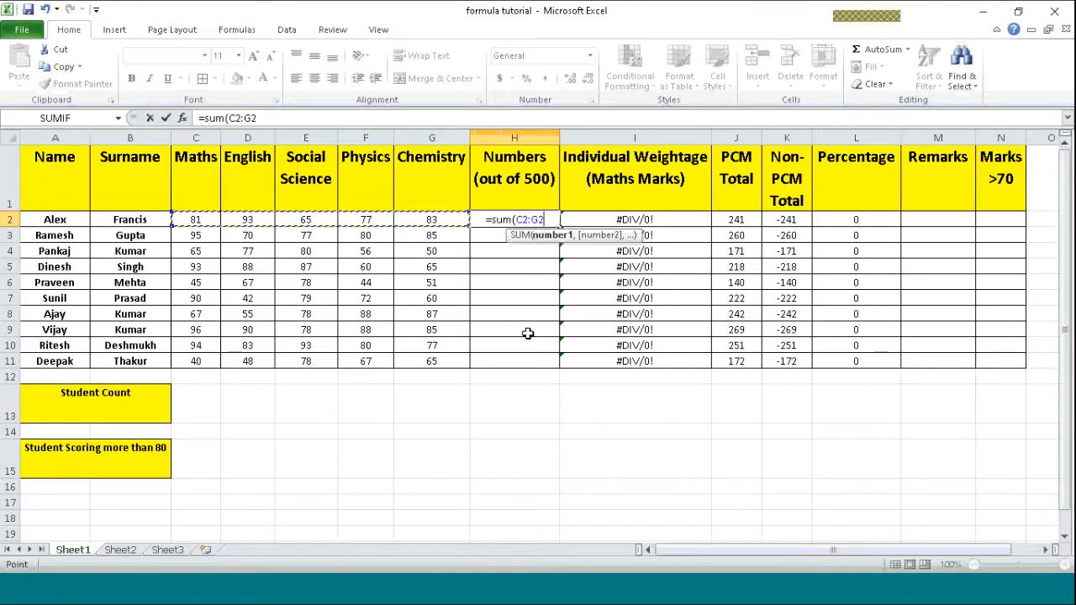
type(")")
key("Return")
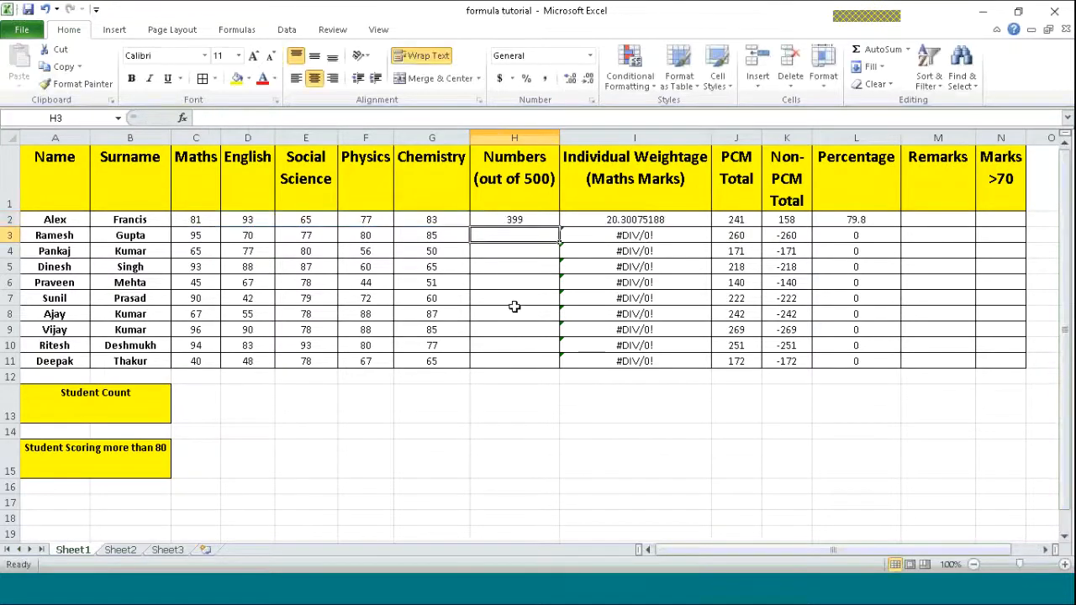
Step: Fill the SUM formula from H2 down through H11 and undo the fill
left_click(519, 221)
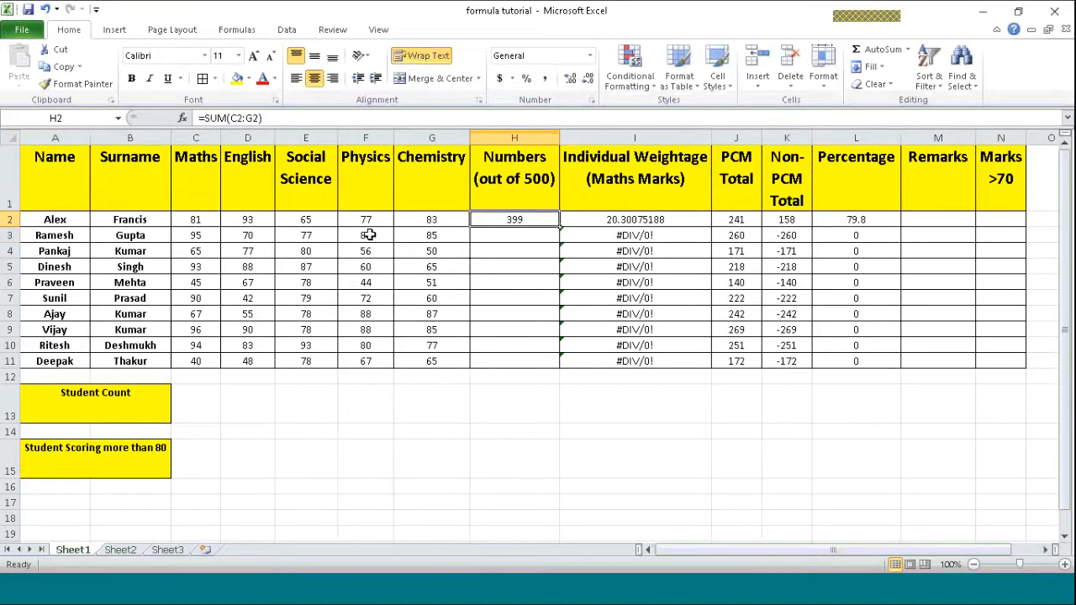
double_click(558, 225)
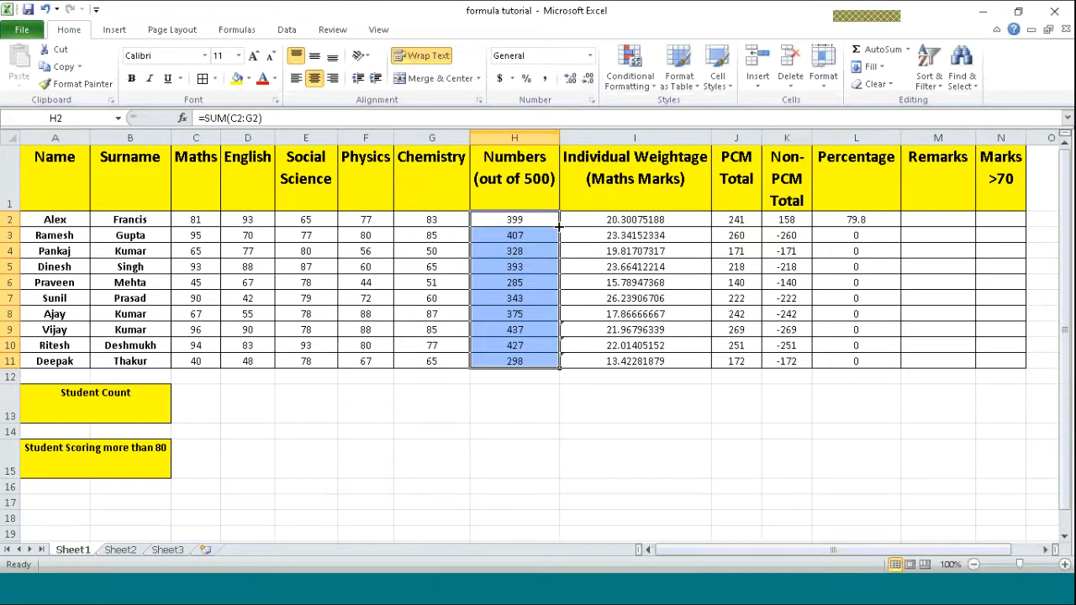
left_click(551, 444)
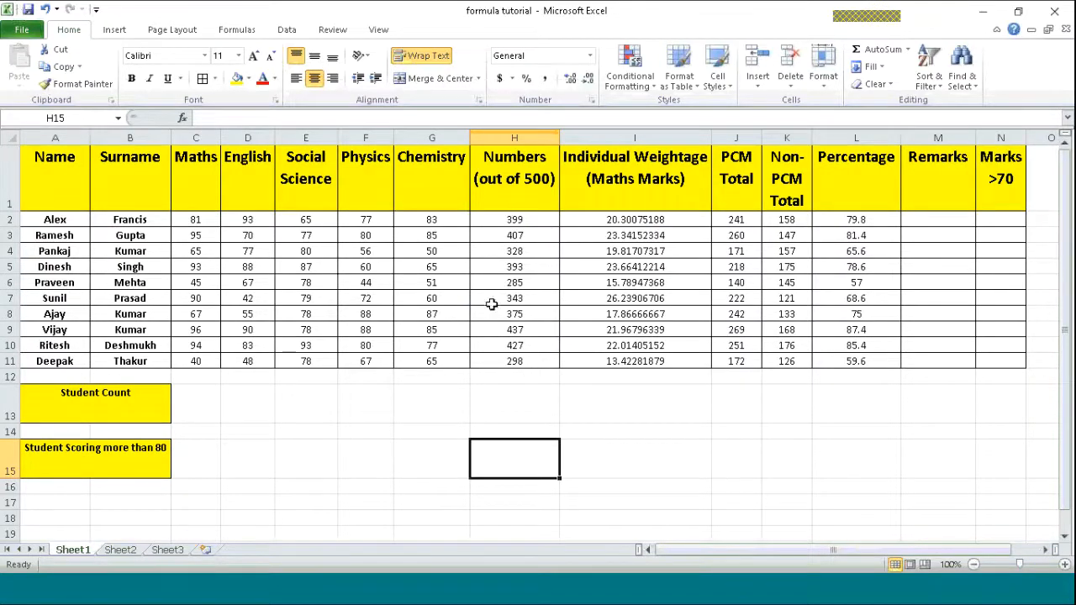
key("ctrl+z")
key("ctrl+z")
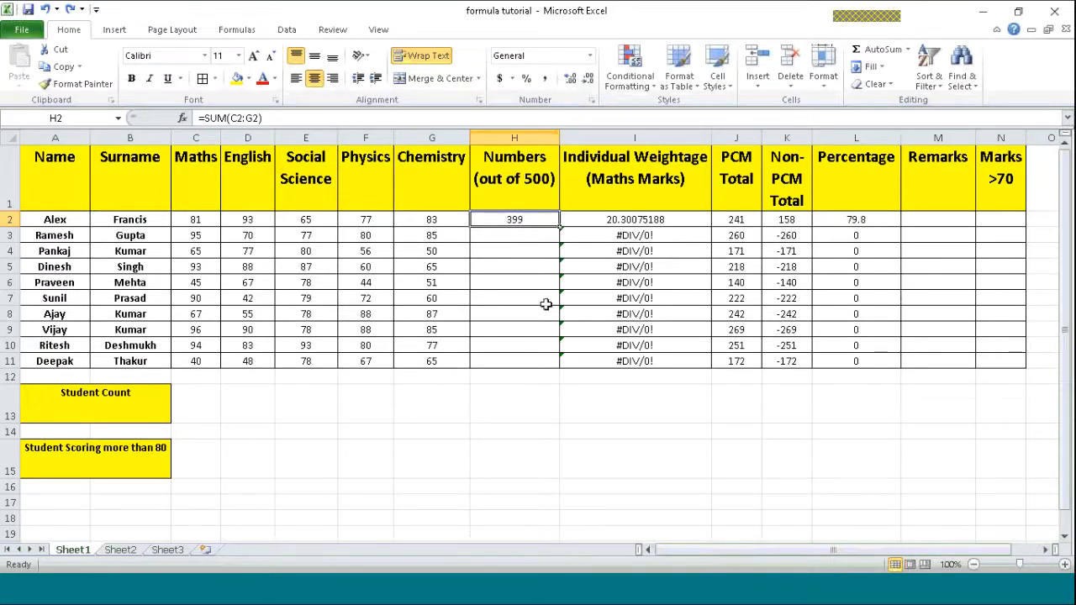
Step: Check H3 and the dependent formula in I3, and fill H2's SUM formula down through H11
left_click(515, 239)
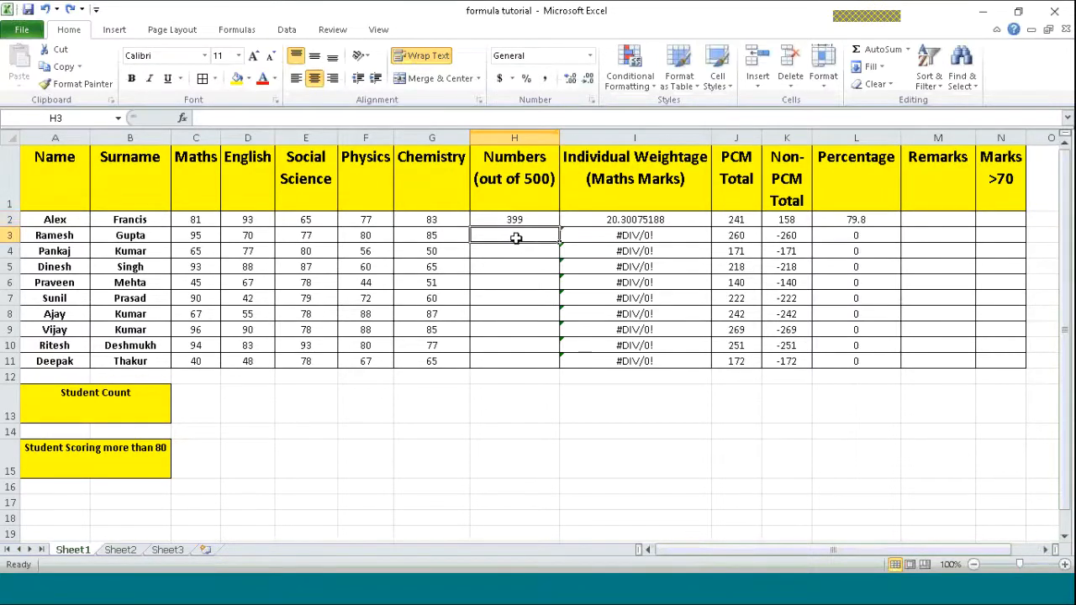
left_click(592, 238)
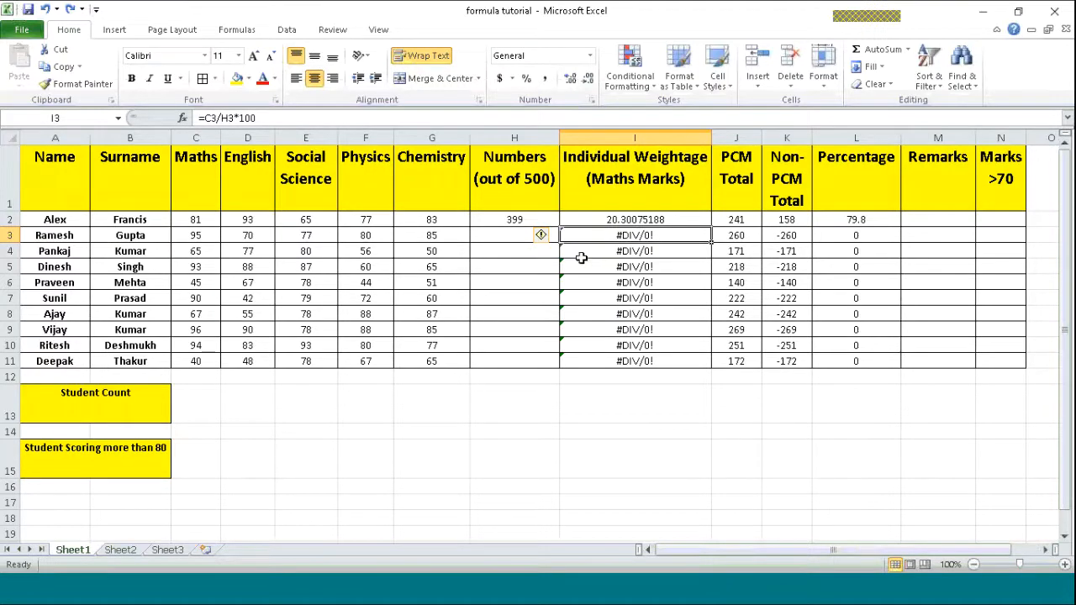
left_click(510, 223)
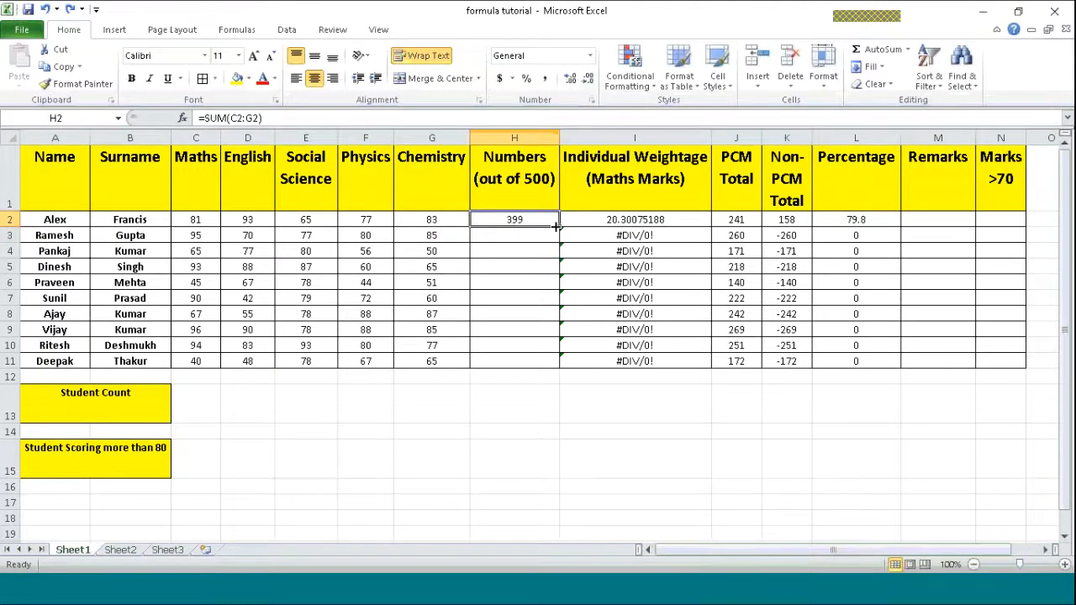
double_click(559, 227)
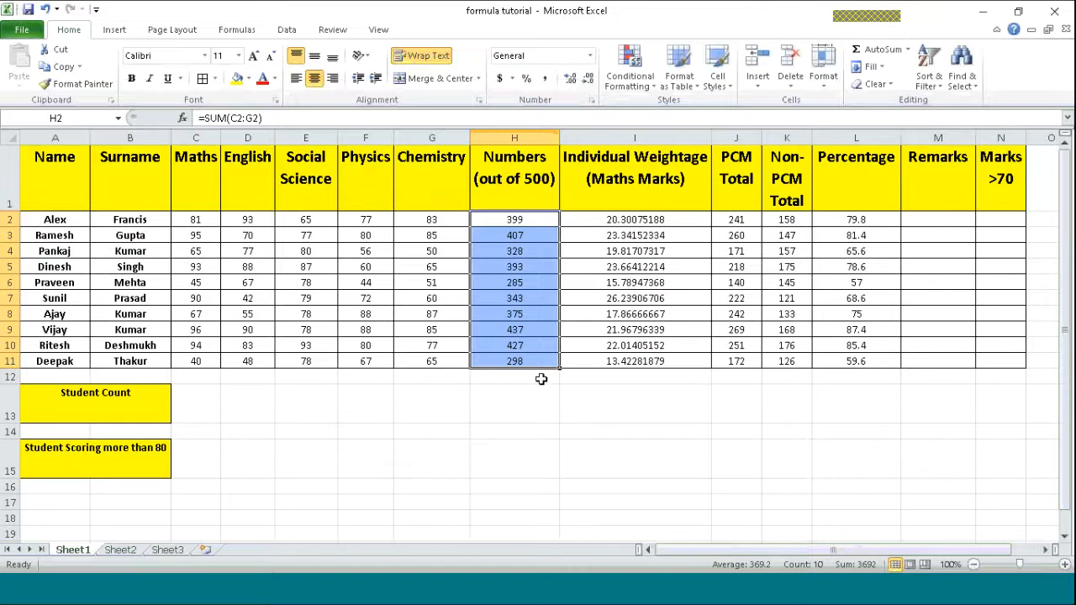
Step: Clear the totals in H2:H11 and insert the SUM function in H2 using Insert Function
key("Delete")
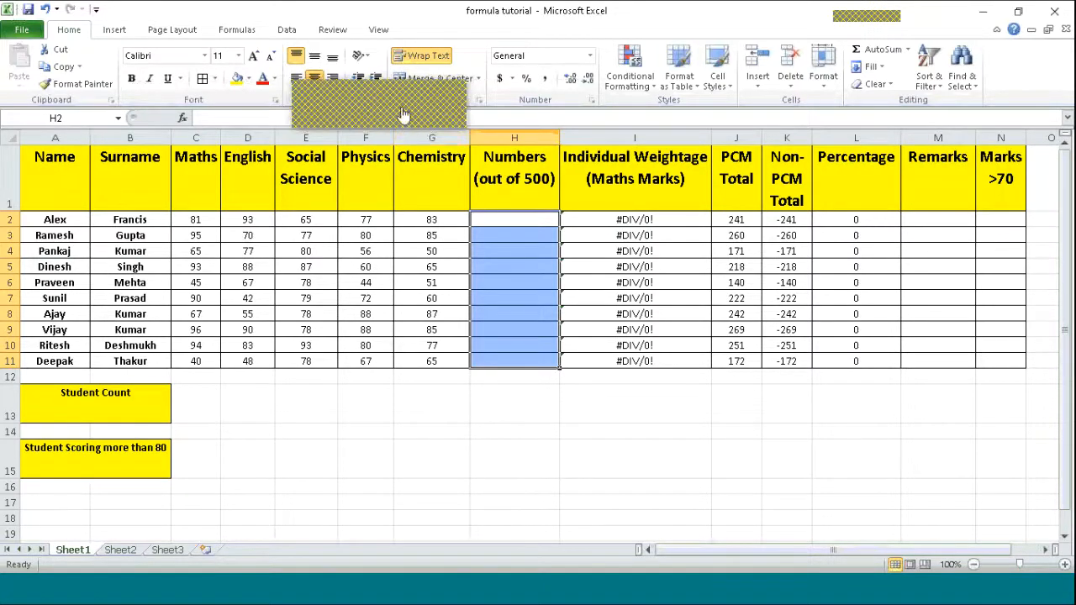
key("super+plus")
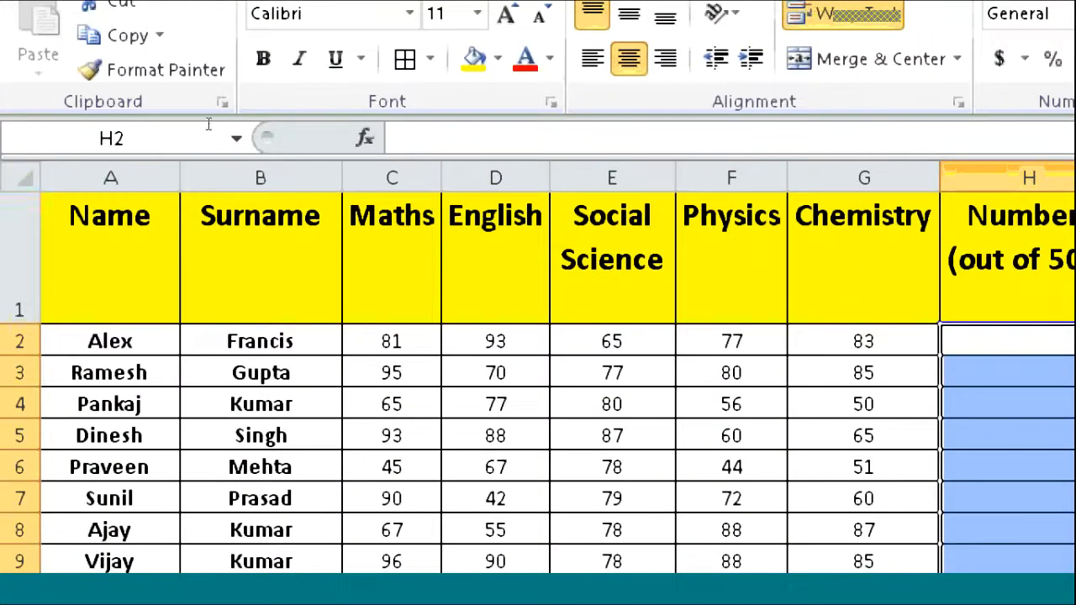
left_click(365, 137)
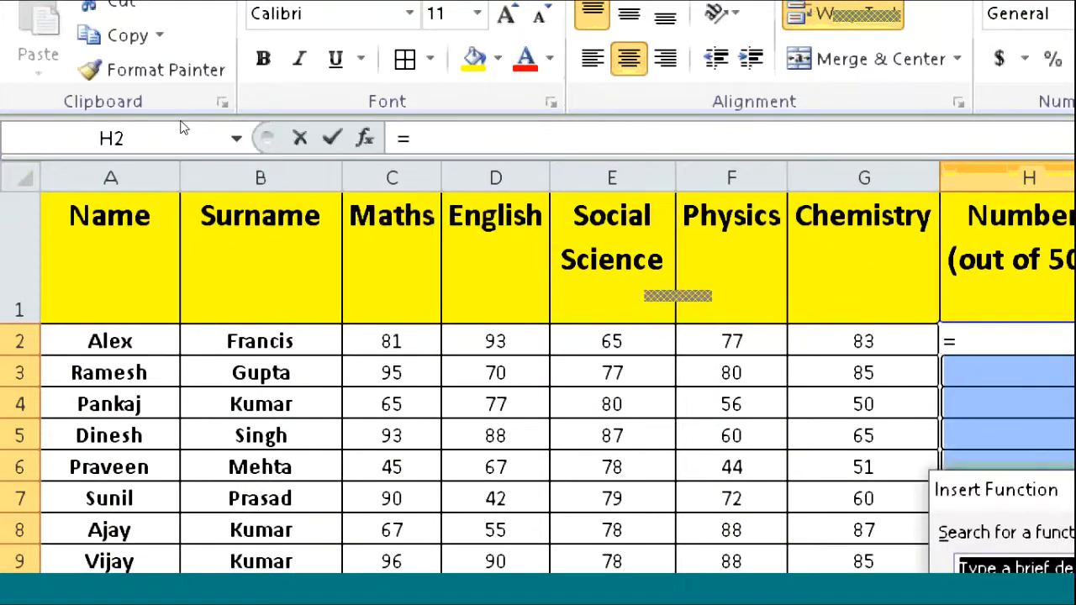
key("super+Escape")
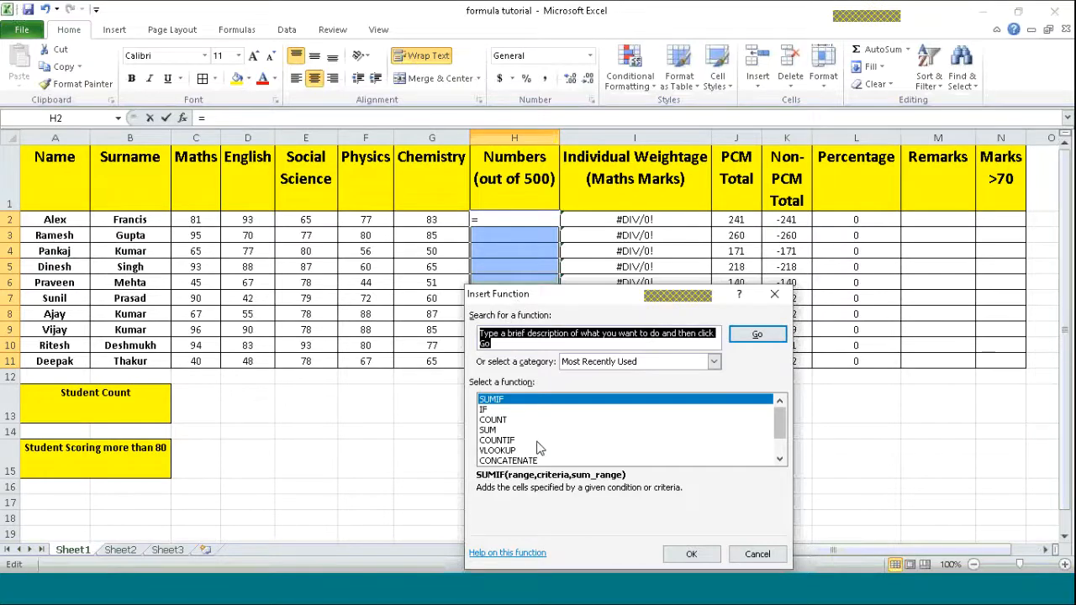
left_click(491, 432)
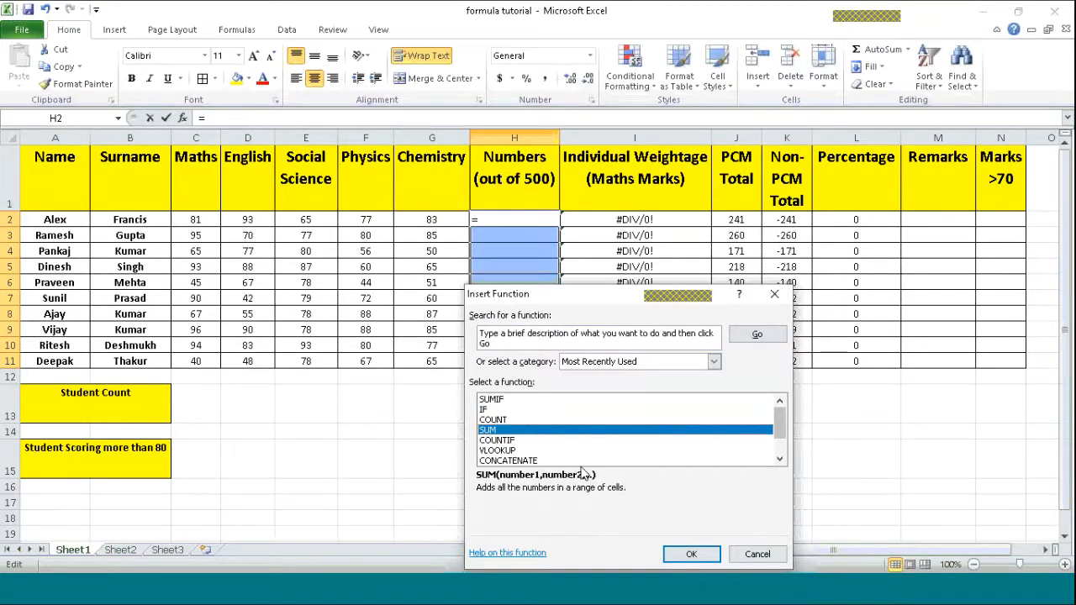
left_click(698, 557)
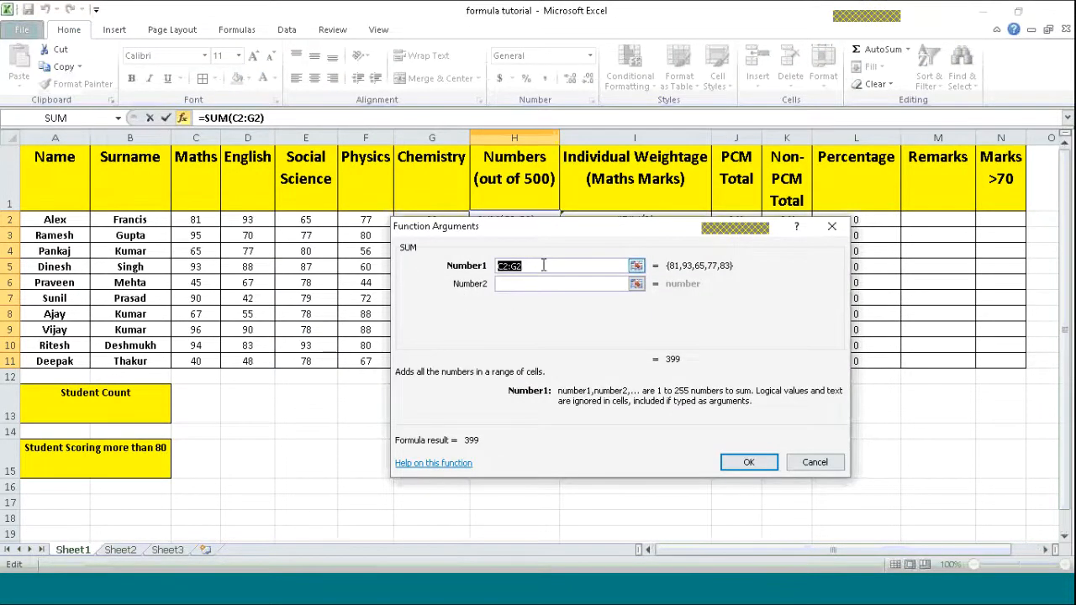
Step: Enter 34, 23, 44, 98 and 100 as the SUM function's Number1 to Number5 arguments
type("34")
left_click(517, 287)
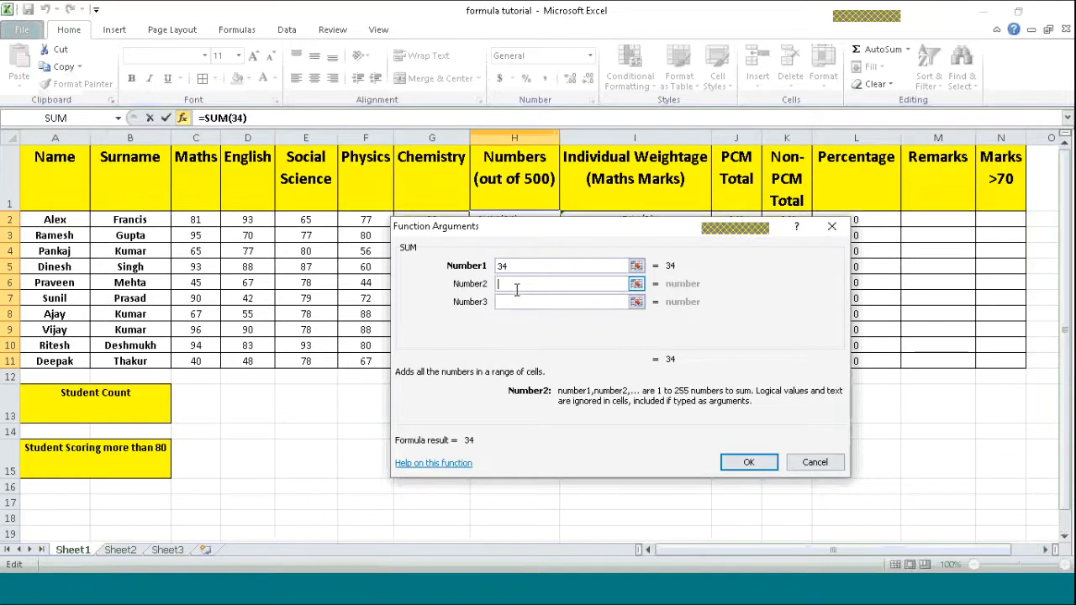
type("23")
key("Tab")
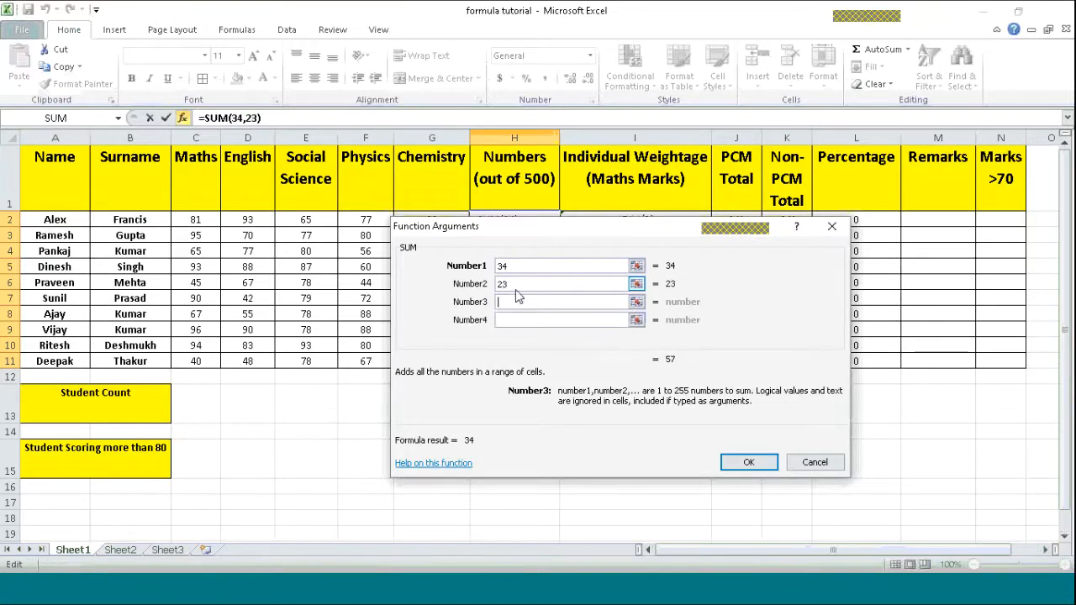
type("44")
key("Tab")
type("9")
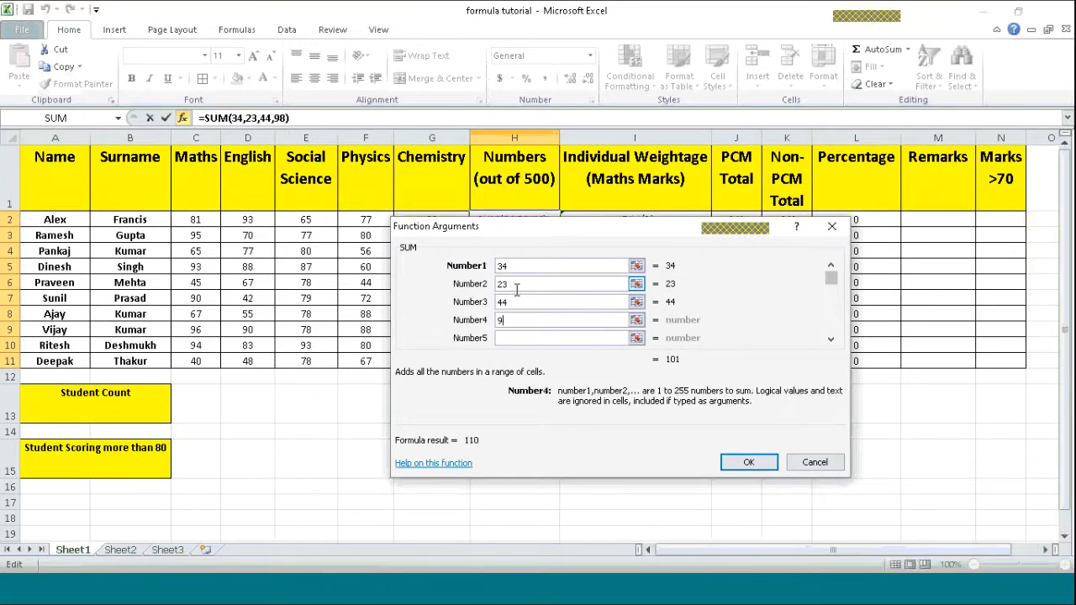
type("8")
key("Tab")
type("10")
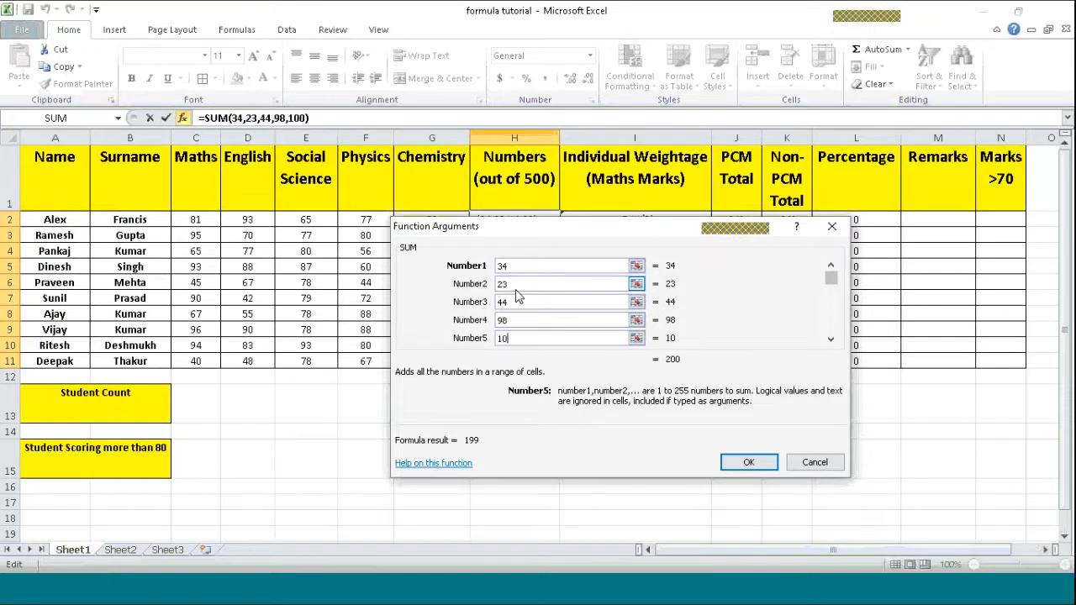
type("0")
Step: Clear all five number arguments of the SUM function
left_click_drag(533, 338, 499, 269)
key("BackSpace")
key("BackSpace")
key("BackSpace")
key("BackSpace")
key("BackSpace")
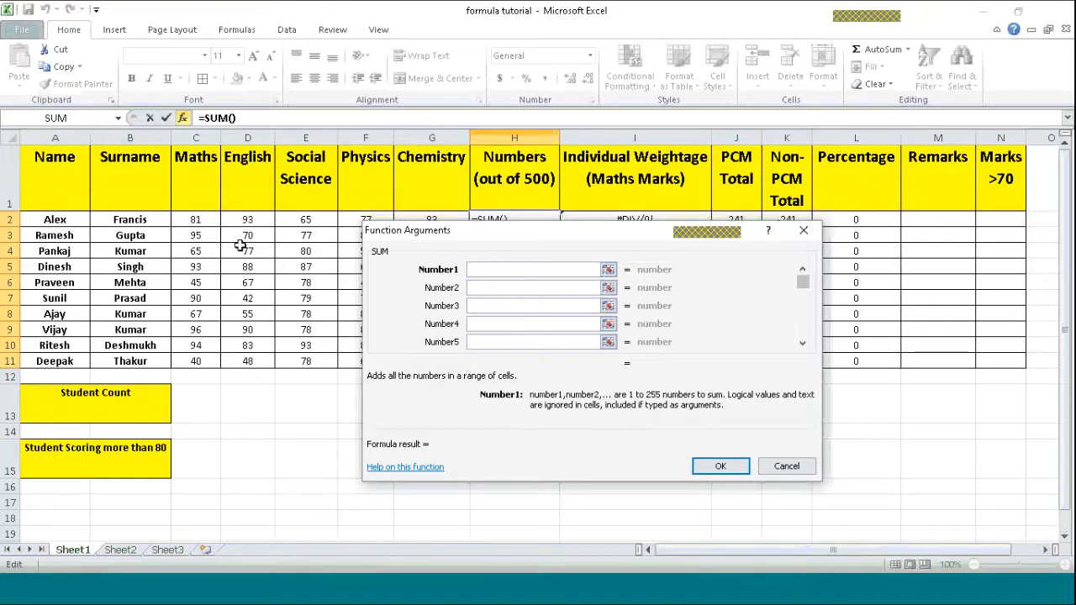
Step: Set the SUM function's Number1 argument to the range C2:G2 and accept the function
left_click_drag(478, 230, 473, 270)
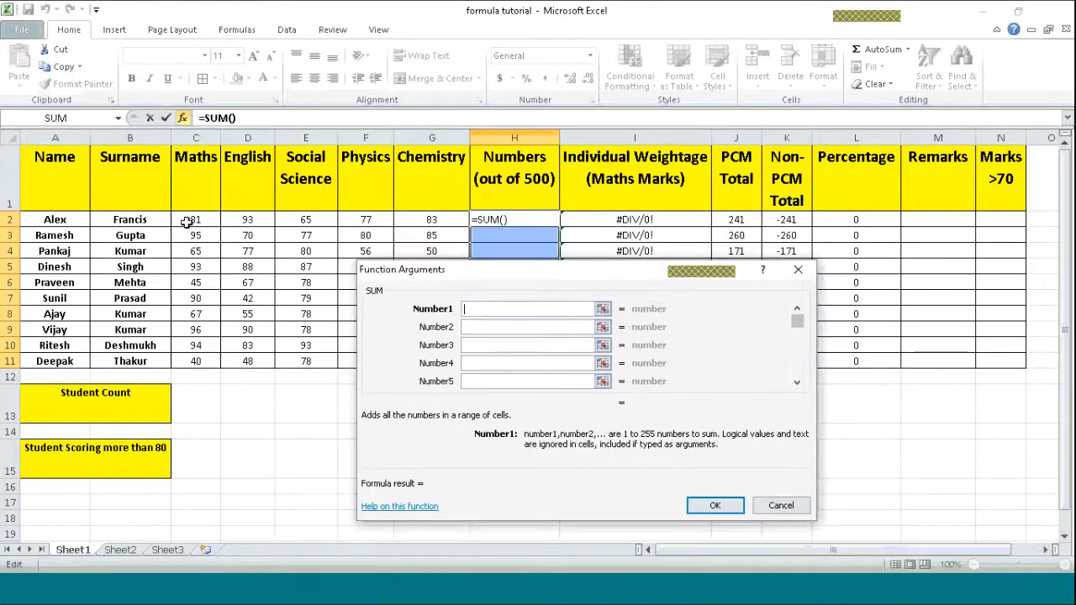
left_click_drag(190, 222, 430, 225)
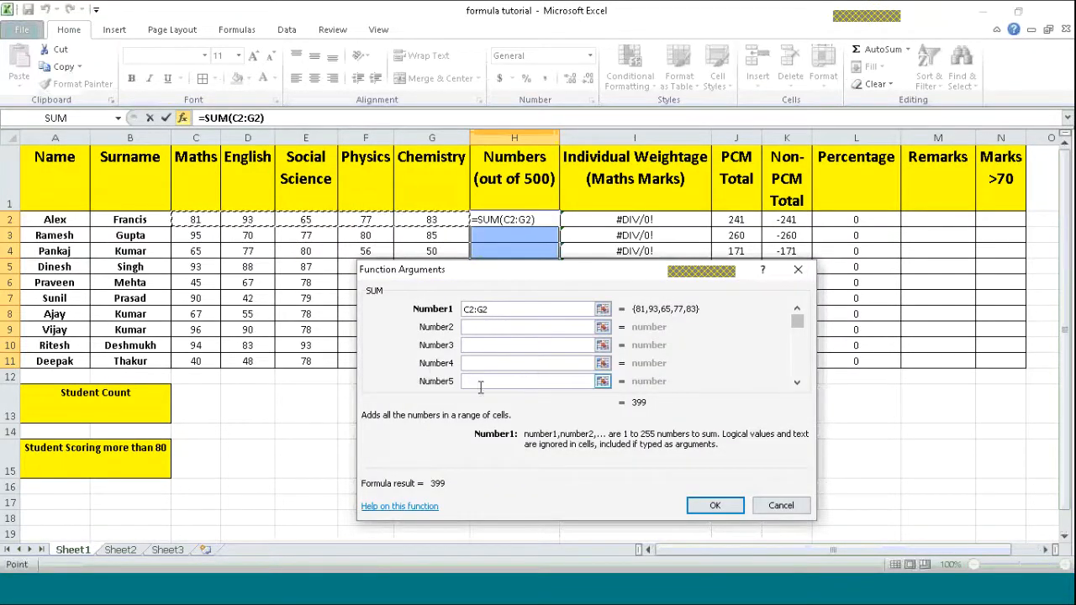
left_click(715, 506)
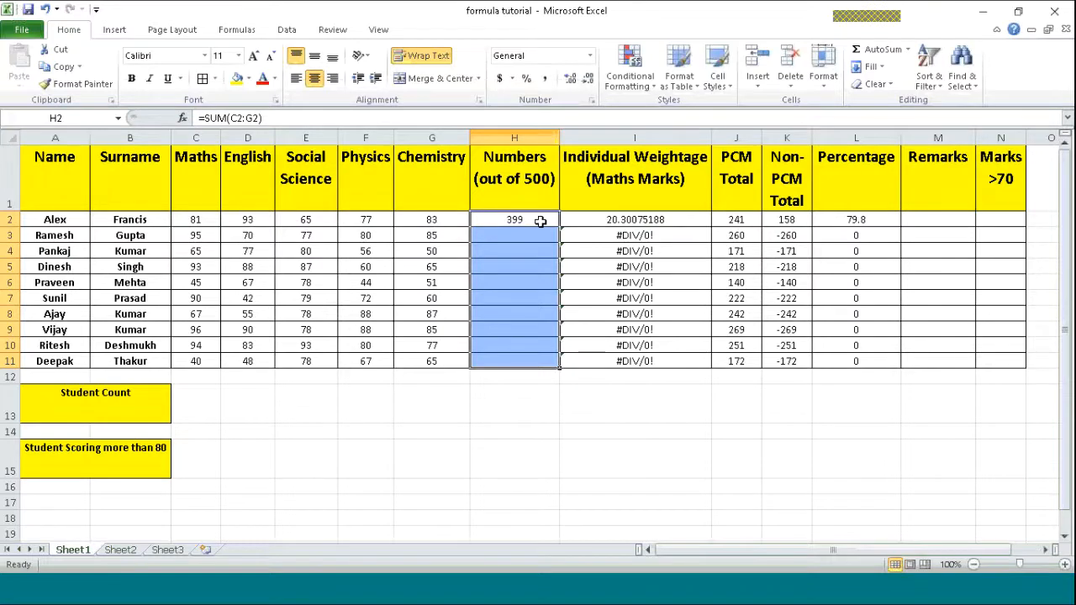
Step: Fill the SUM formula from H2 down to H11 for the remaining students
left_click(540, 221)
left_click(550, 425)
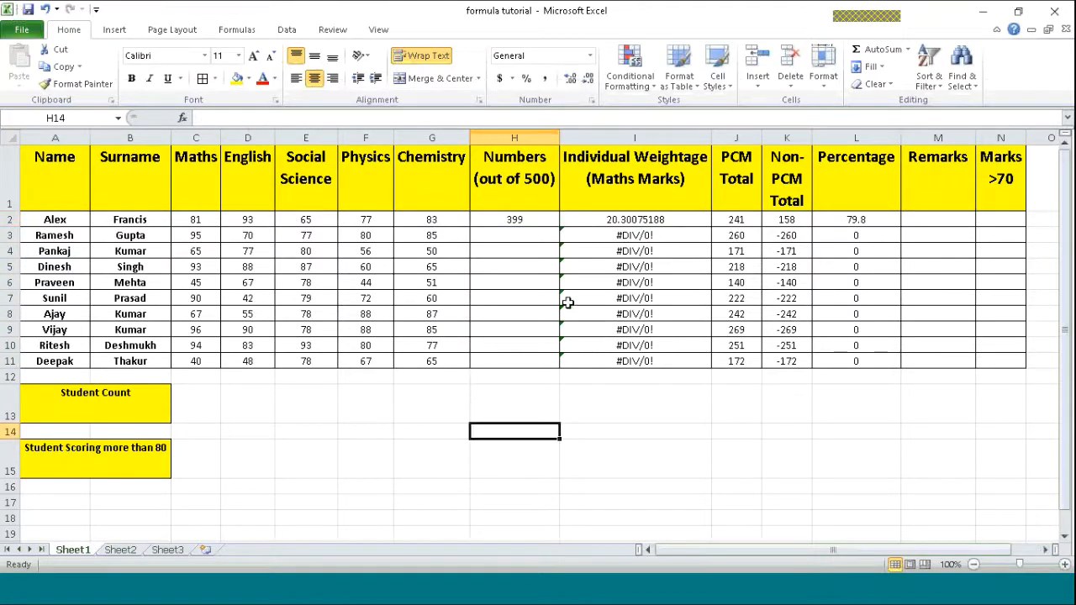
left_click(547, 221)
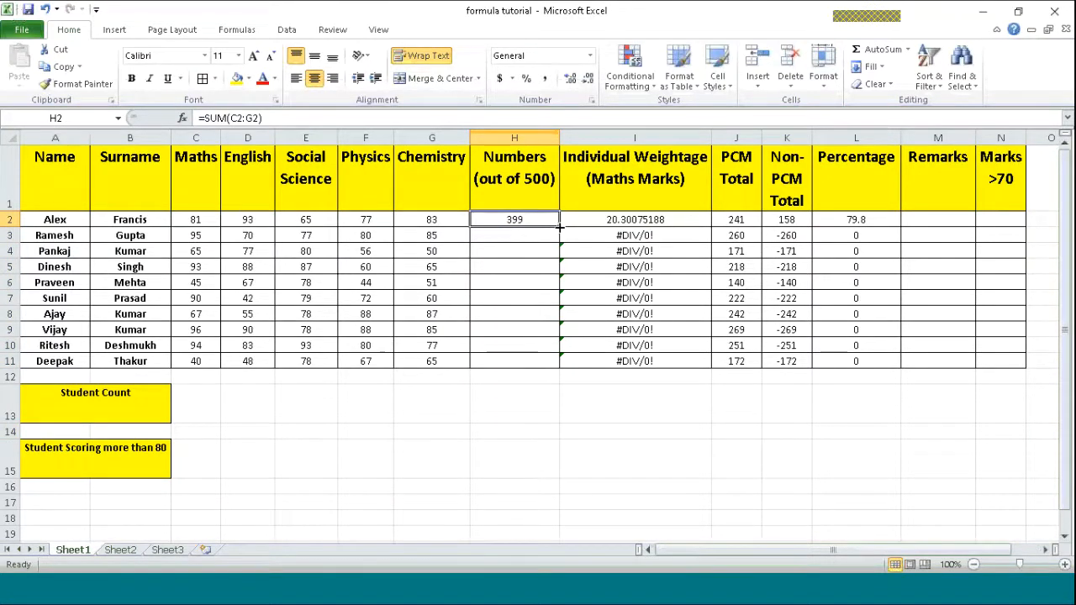
double_click(559, 227)
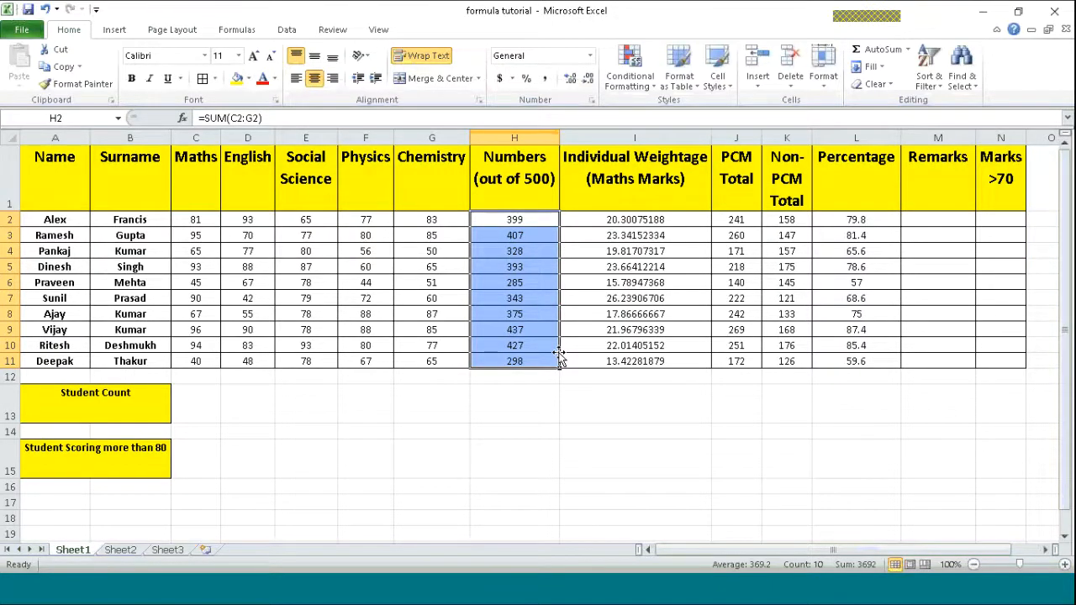
left_click(546, 428)
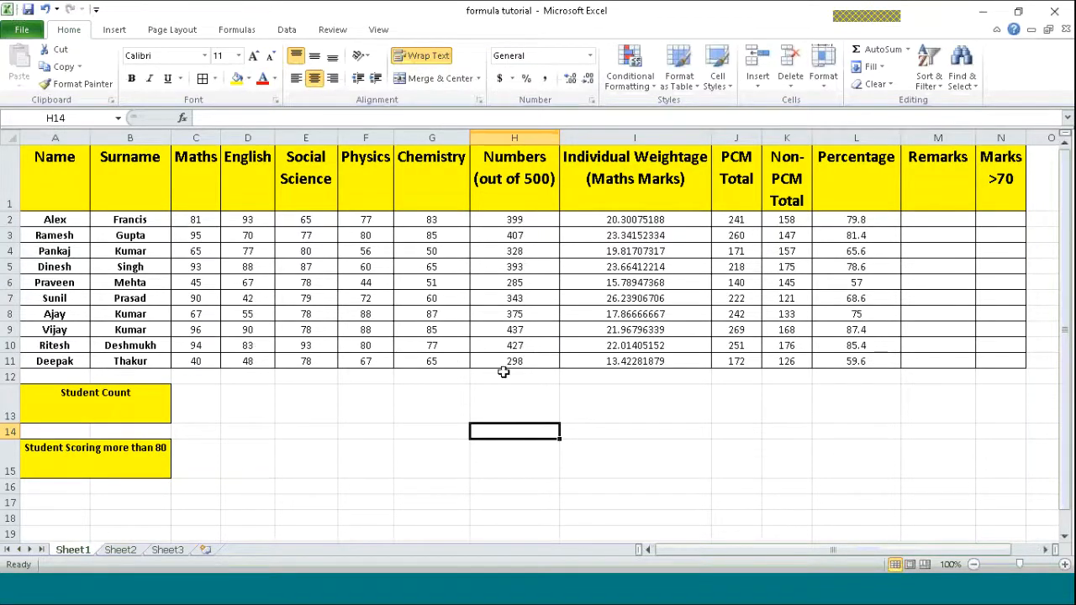
left_click(515, 220)
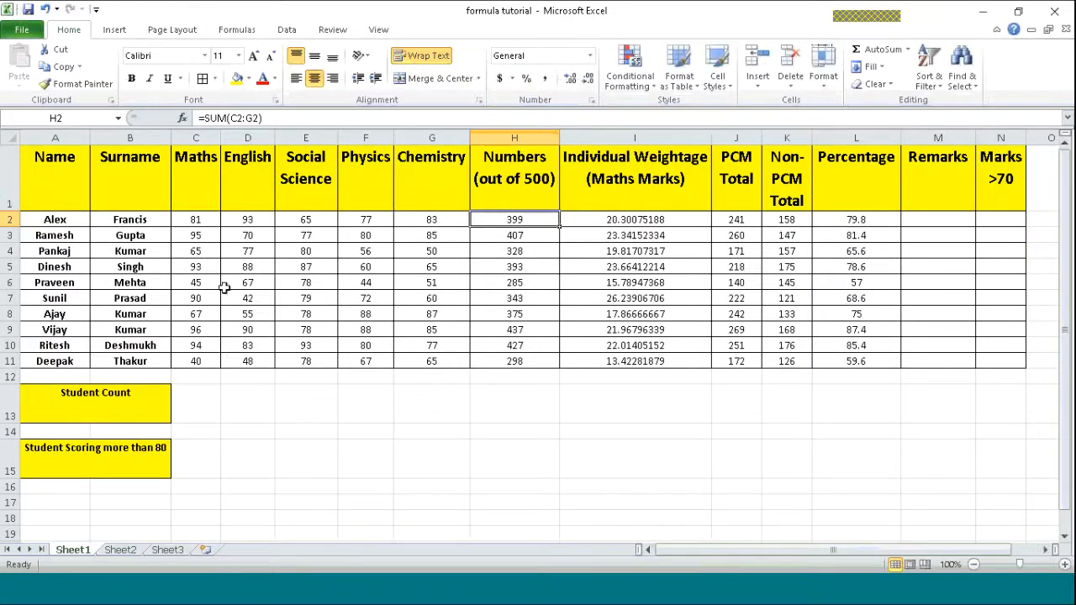
Step: Search for "count" among the functions and insert the COUNT function in Student Count cell C13
left_click(199, 406)
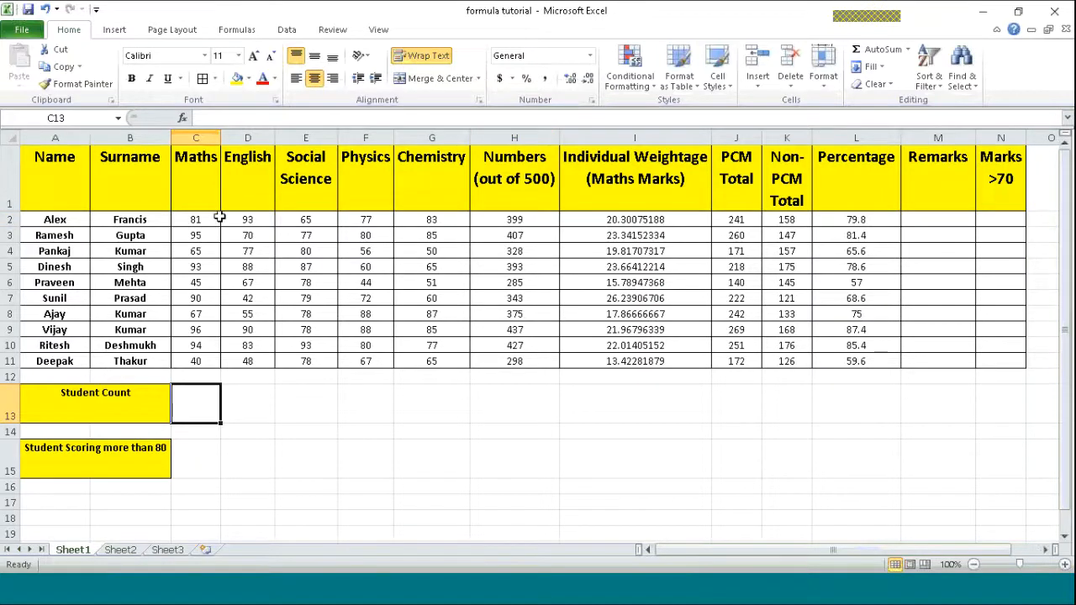
left_click(182, 118)
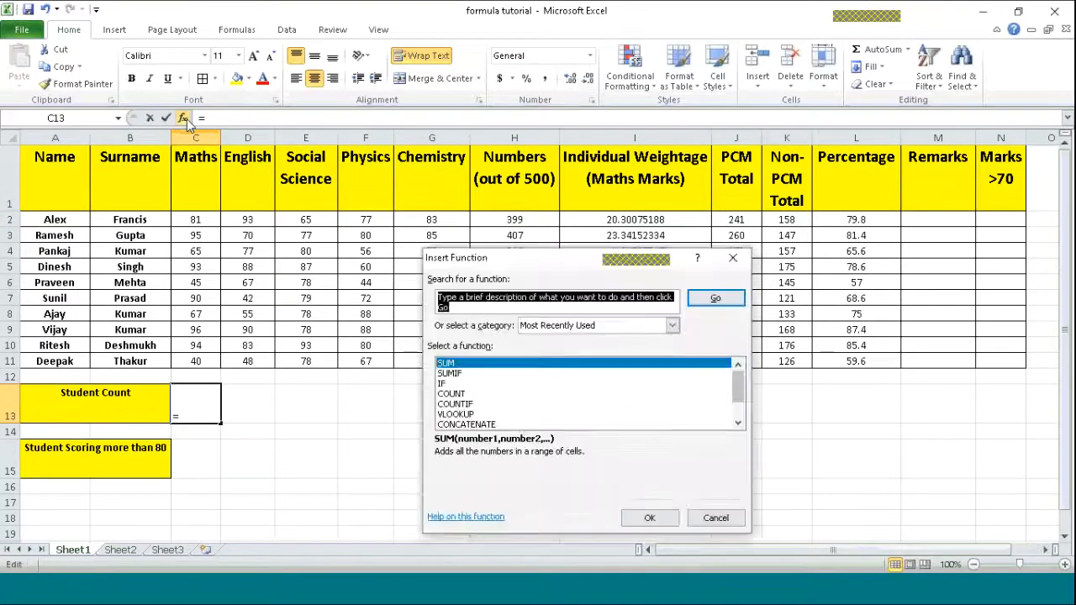
left_click(450, 395)
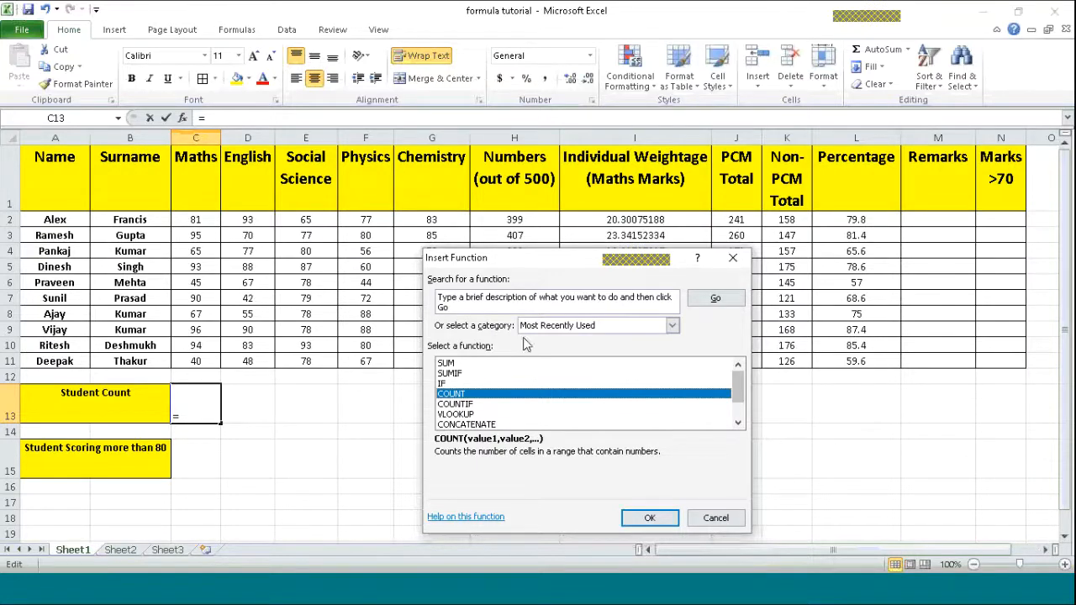
left_click(464, 303)
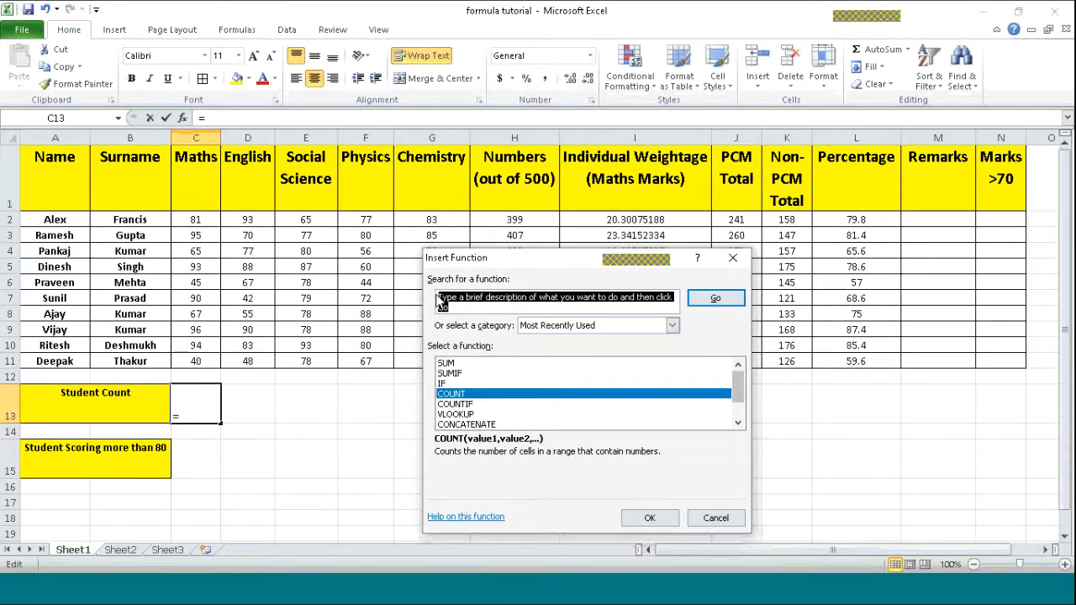
type("count")
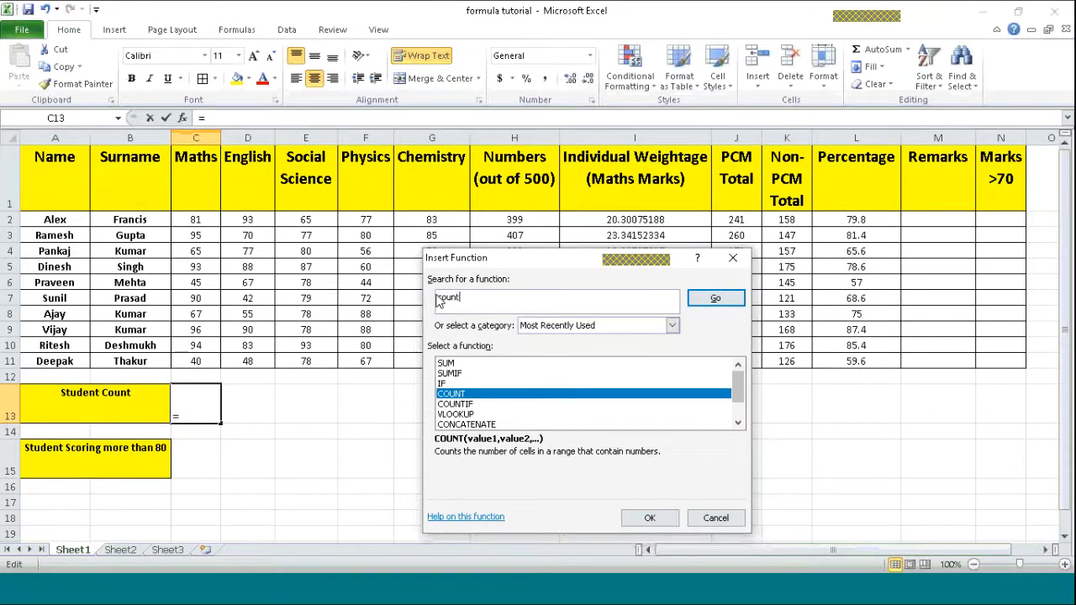
key("Return")
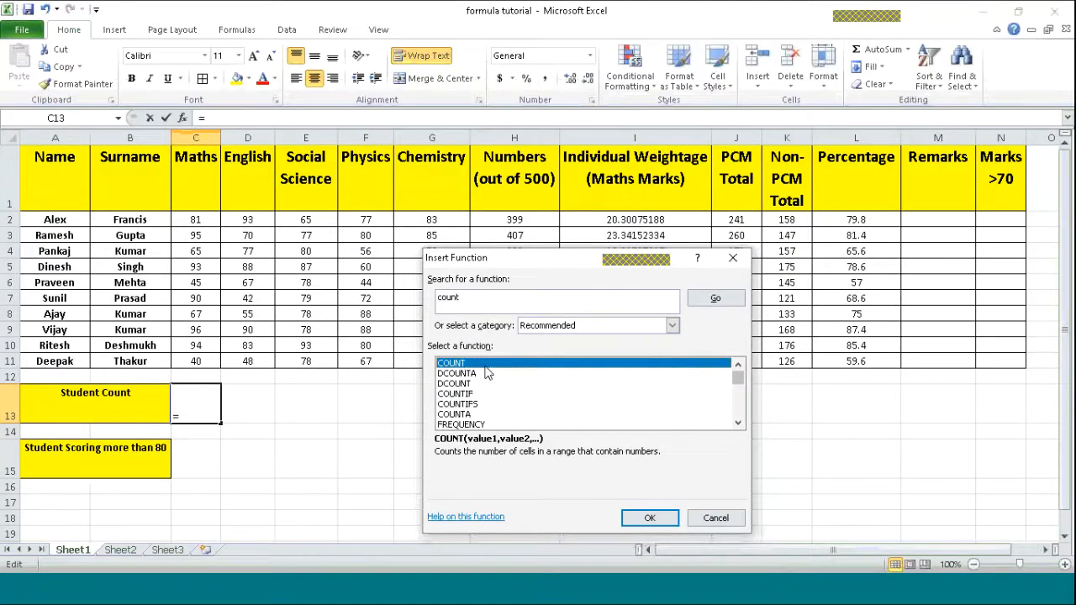
left_click(655, 519)
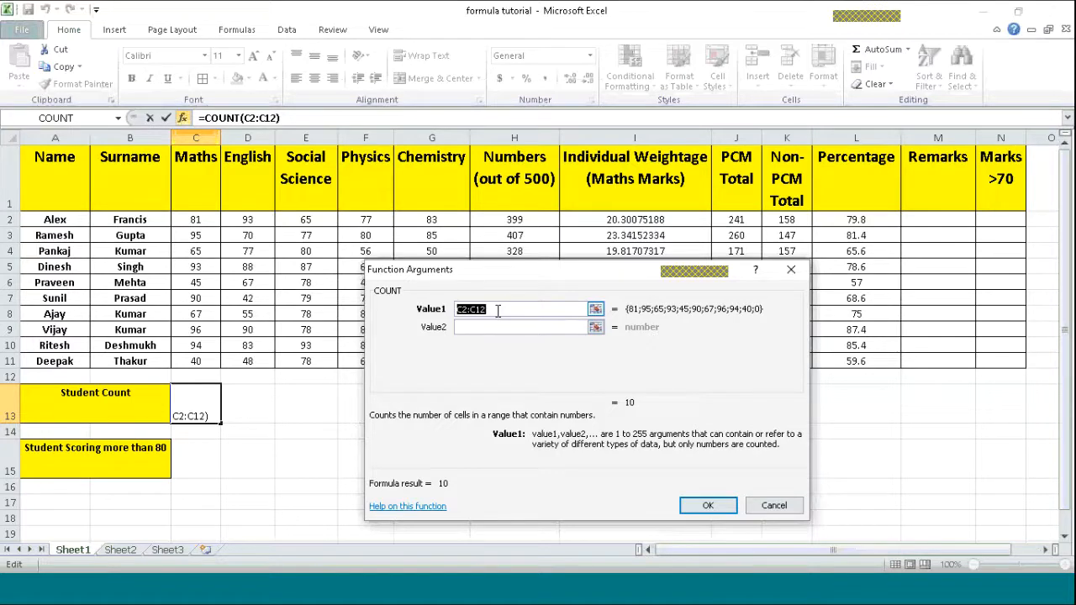
Step: Set the COUNT function's Value1 argument to the Maths marks range C2:C11 and accept the function
key("BackSpace")
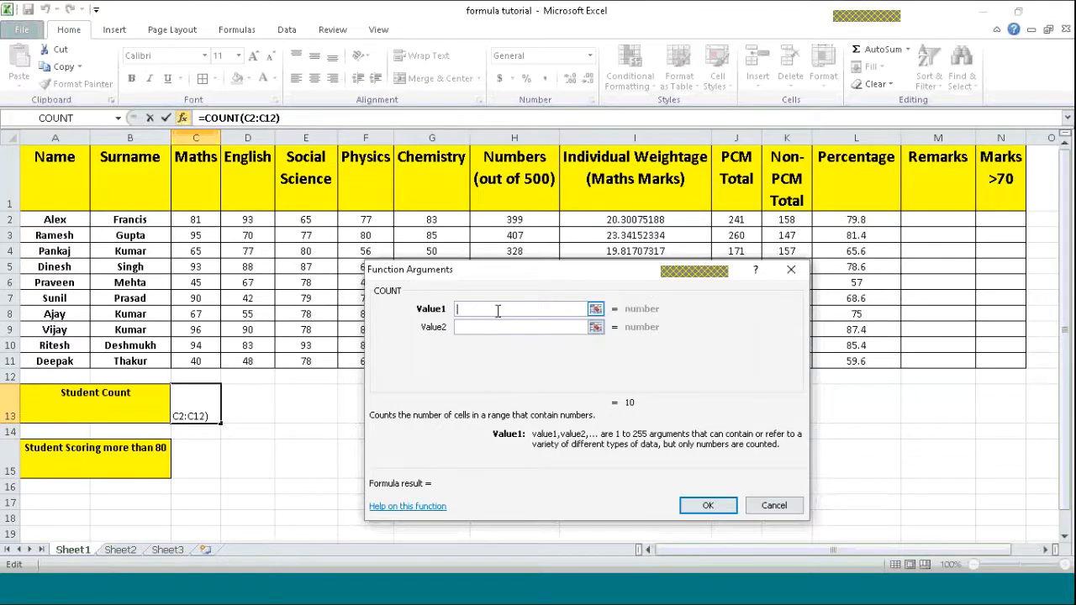
left_click_drag(196, 220, 200, 364)
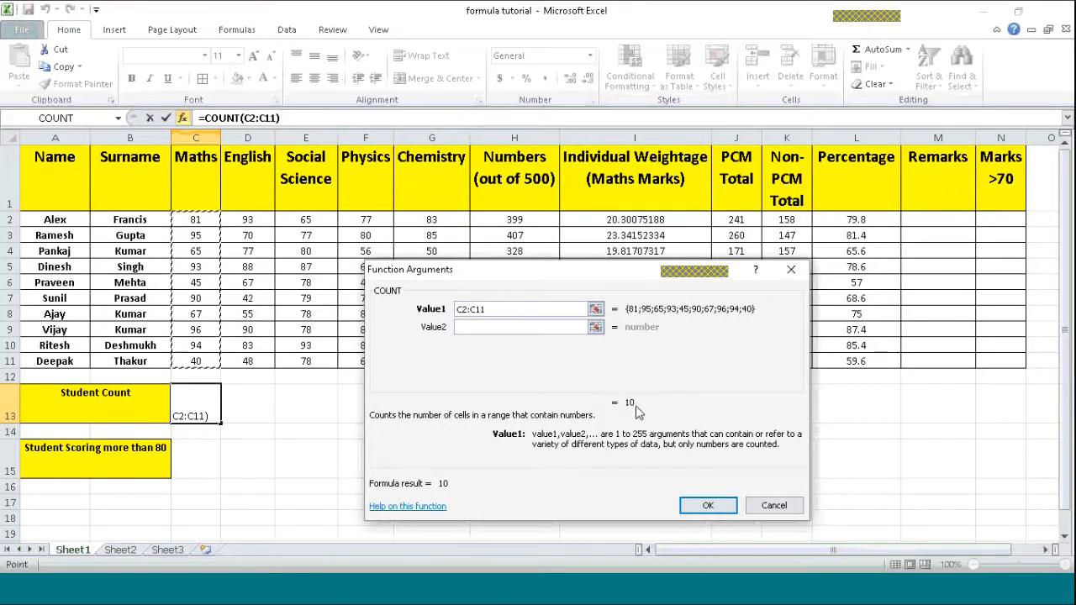
left_click(709, 507)
left_click(241, 467)
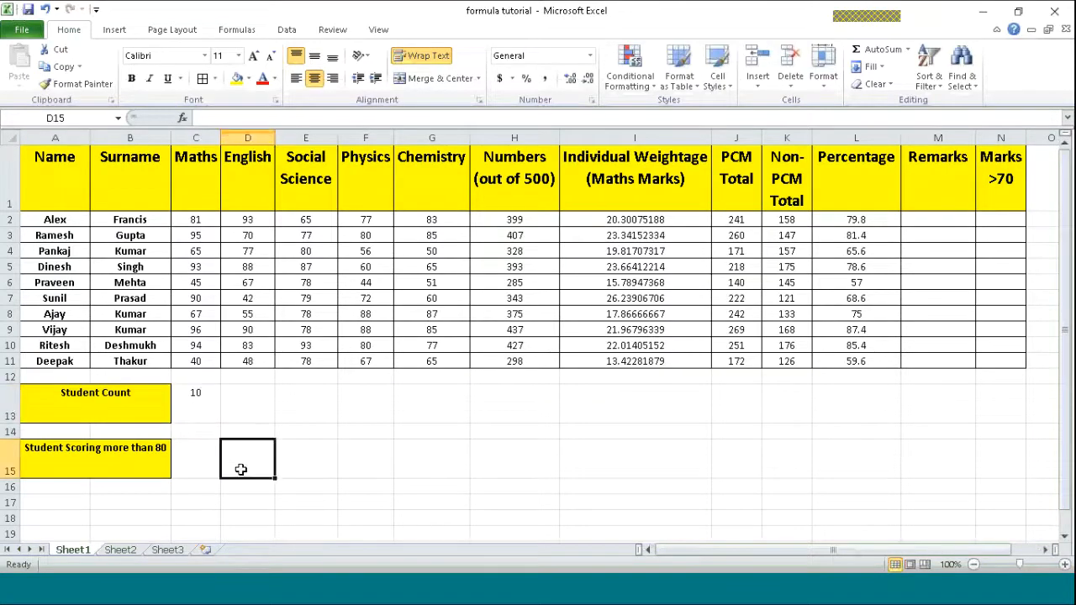
left_click(204, 414)
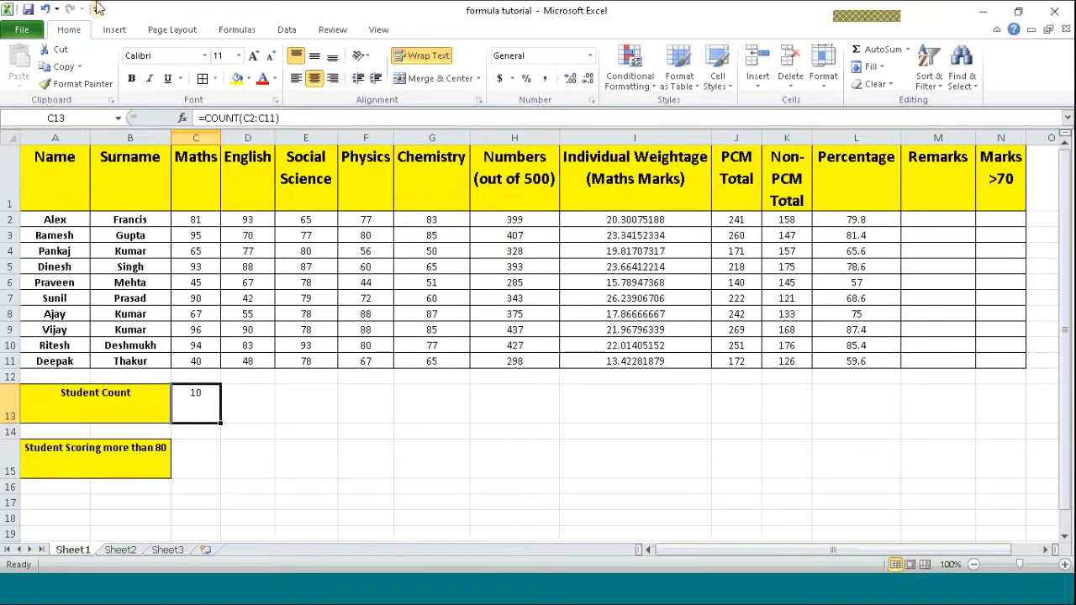
left_click(530, 219)
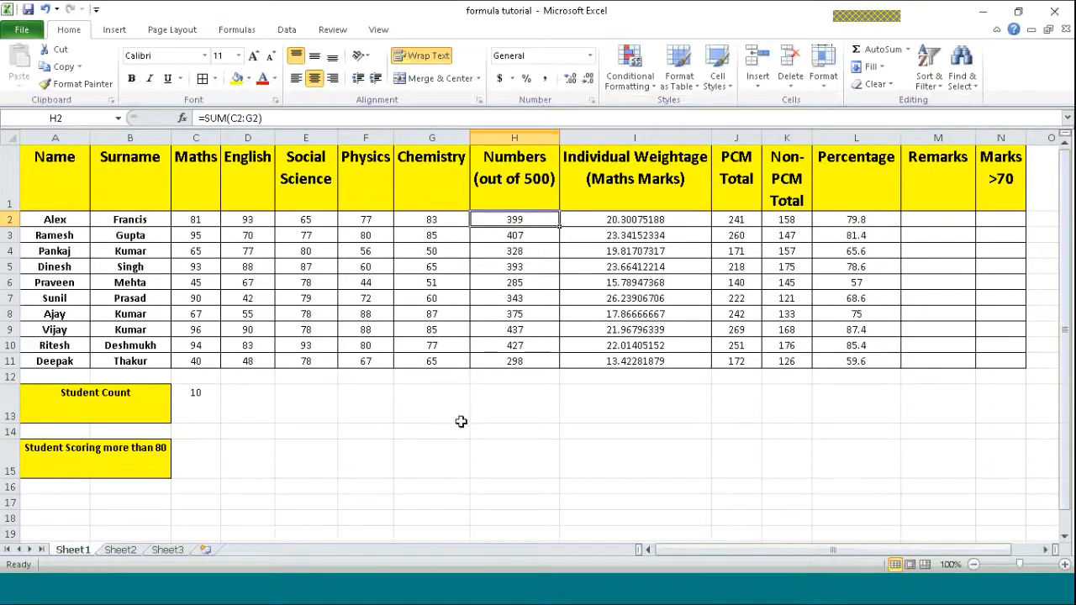
Step: Fill the COUNT formula from C13 across to G13 for the remaining subjects
left_click(208, 419)
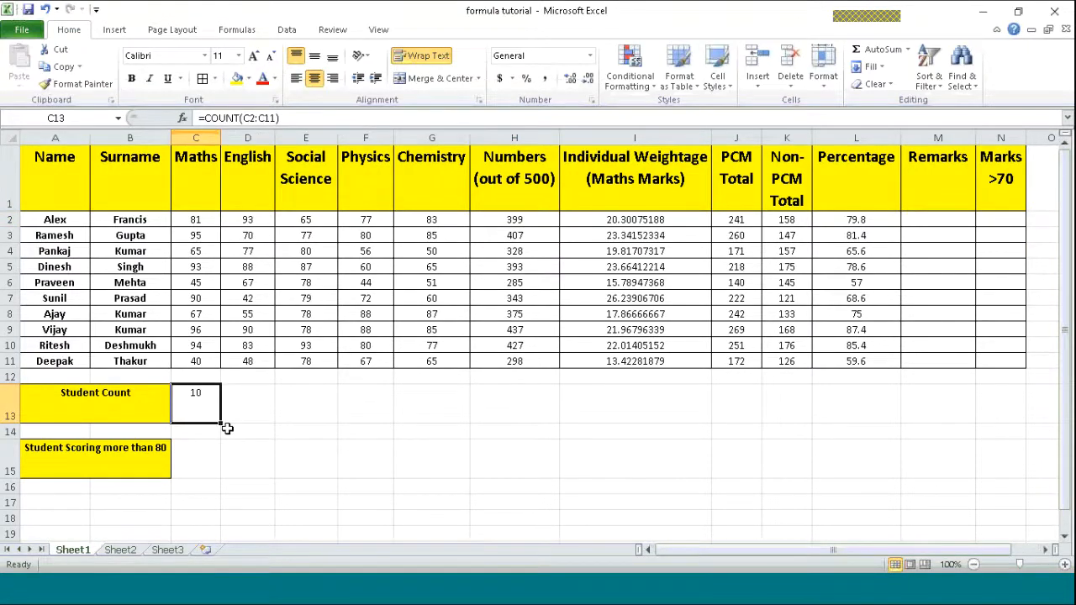
left_click_drag(220, 424, 463, 423)
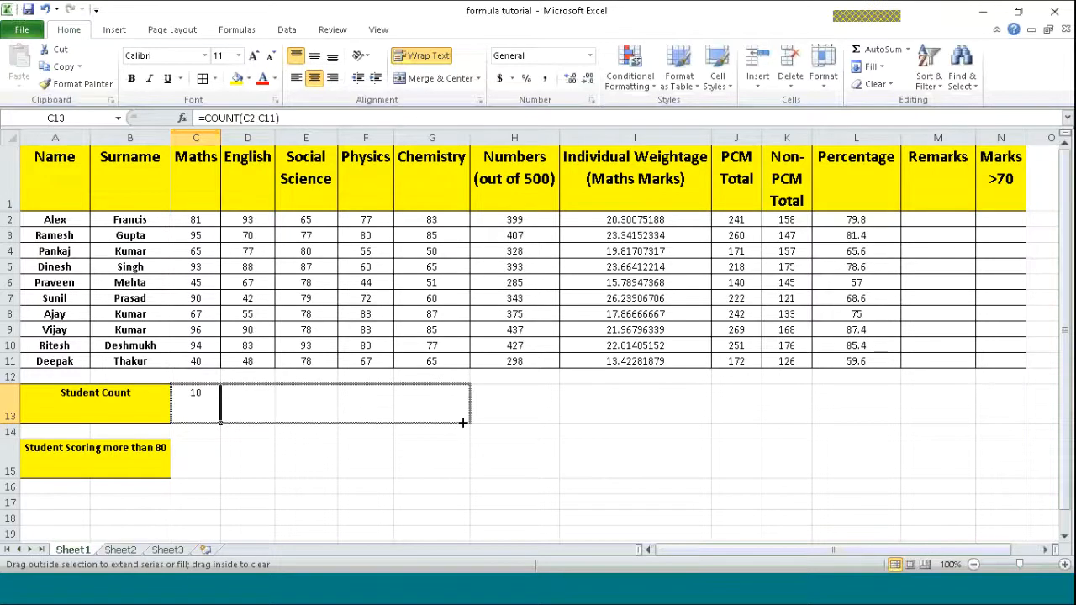
left_click_drag(462, 423, 462, 423)
left_click(418, 480)
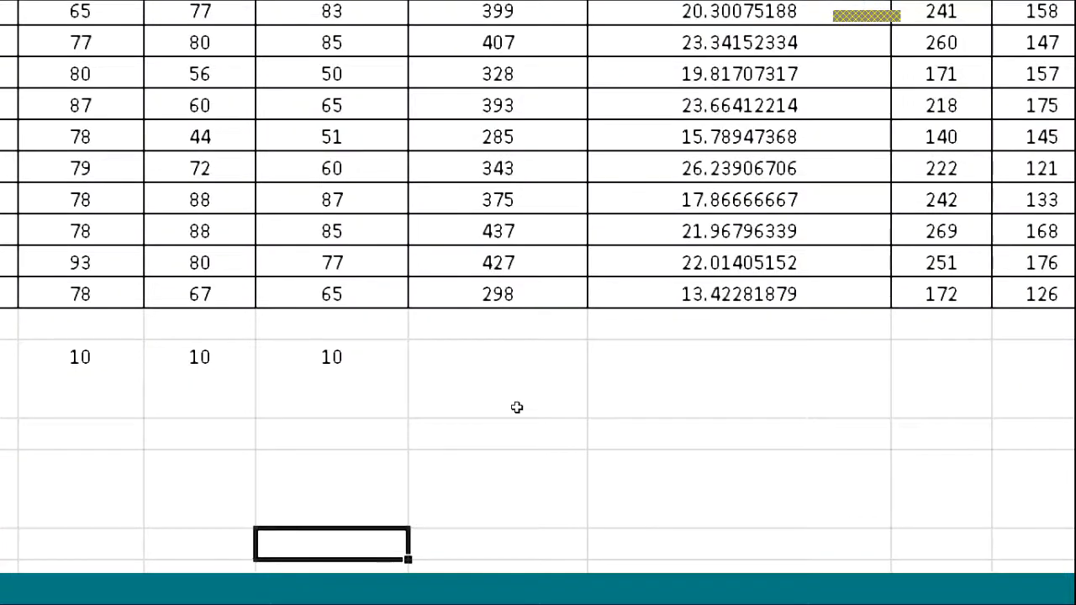
Step: Examine the Student Count formulas under the Maths, English and Chemistry columns
left_click(85, 339)
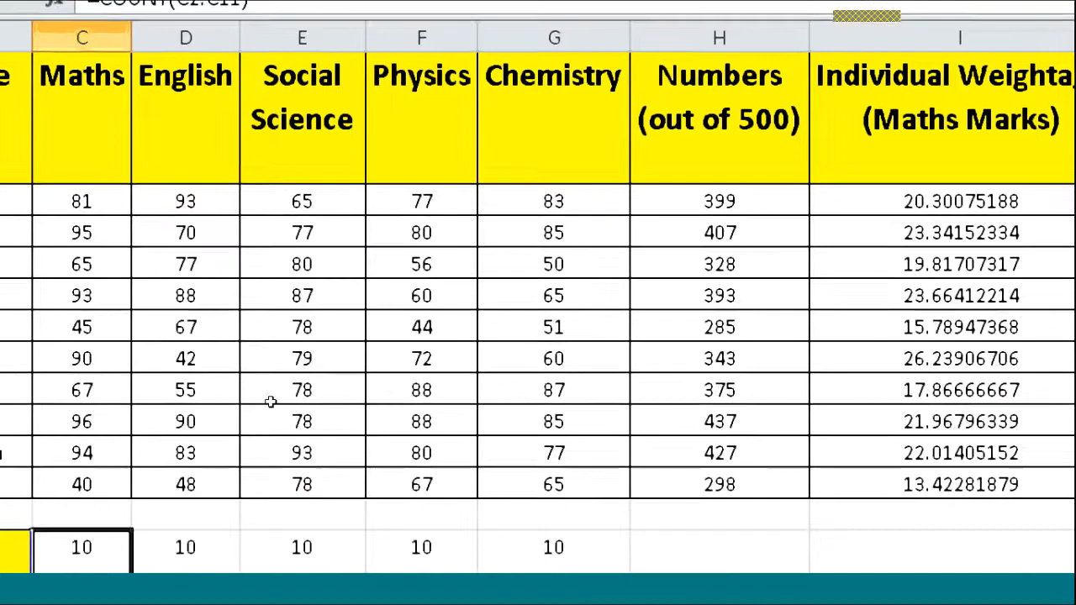
key("Right")
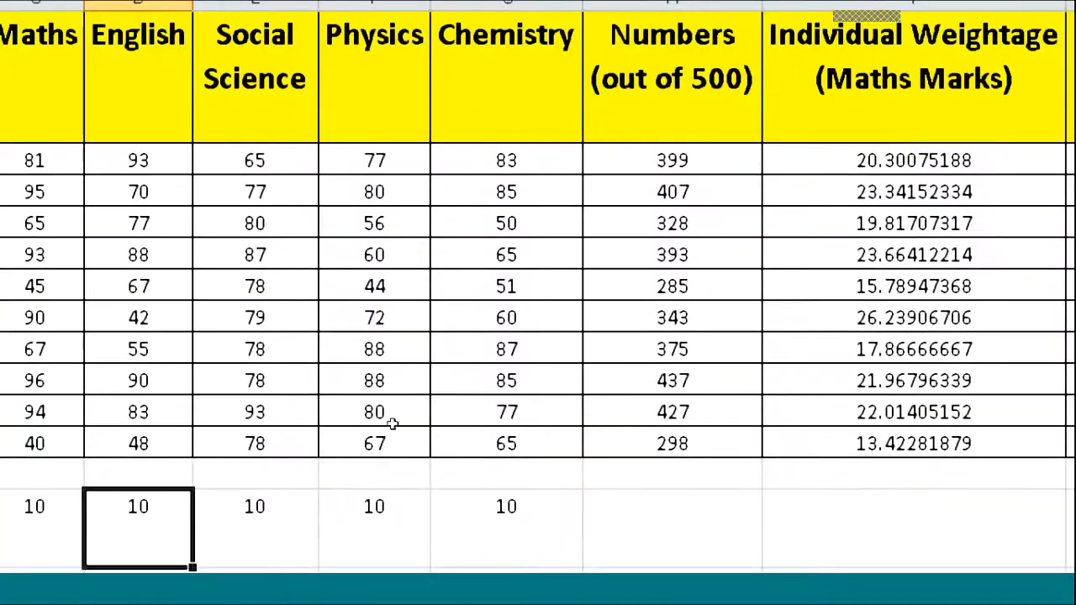
left_click(454, 511)
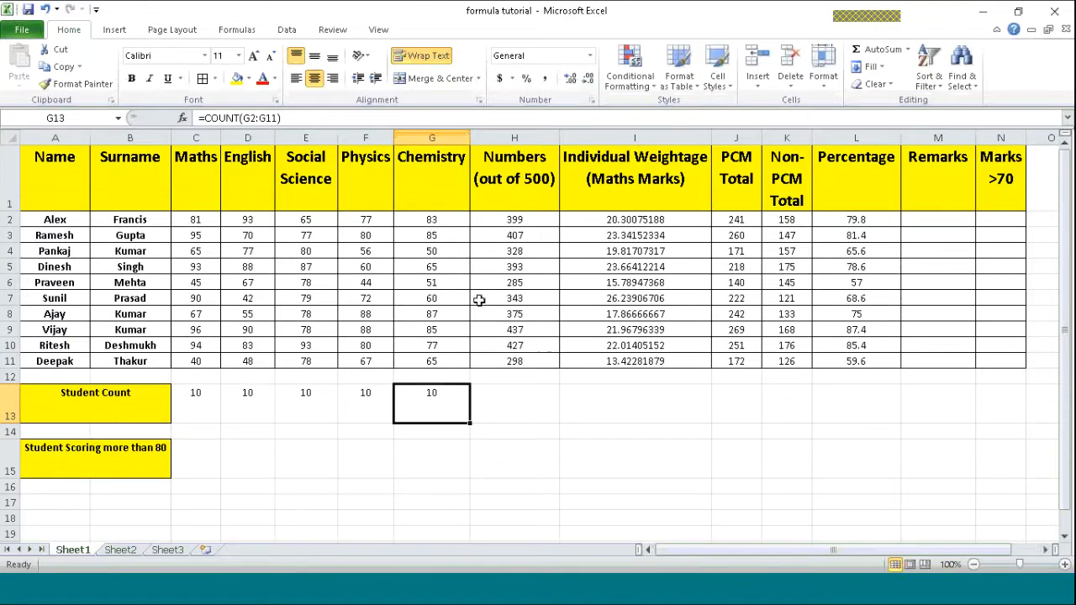
left_click(533, 430)
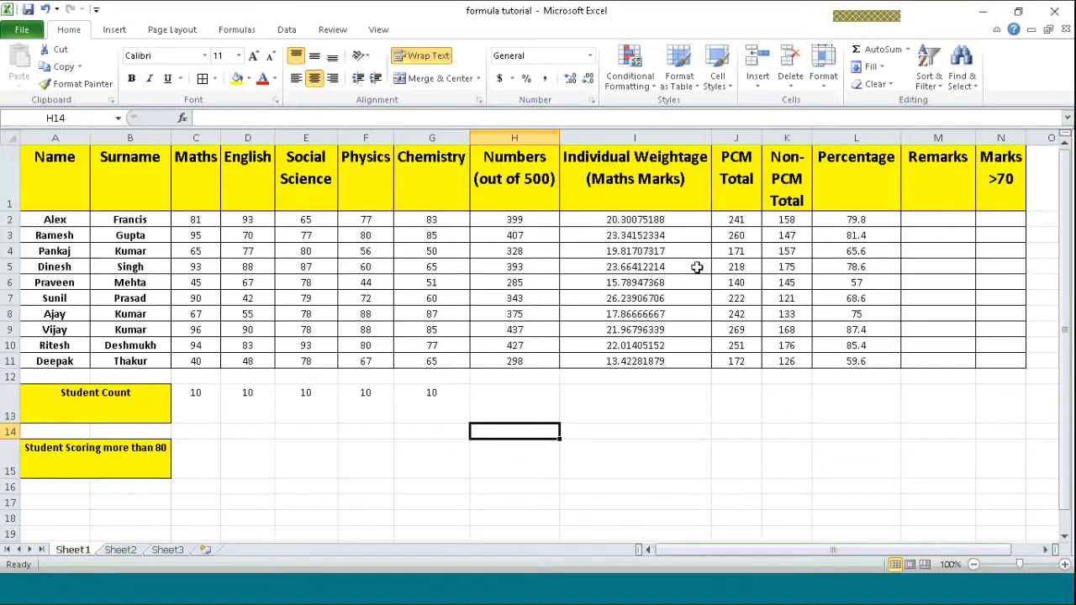
Step: Insert the IF function in Remarks cell M2 and move its arguments dialog clear of the first students' rows
left_click(936, 218)
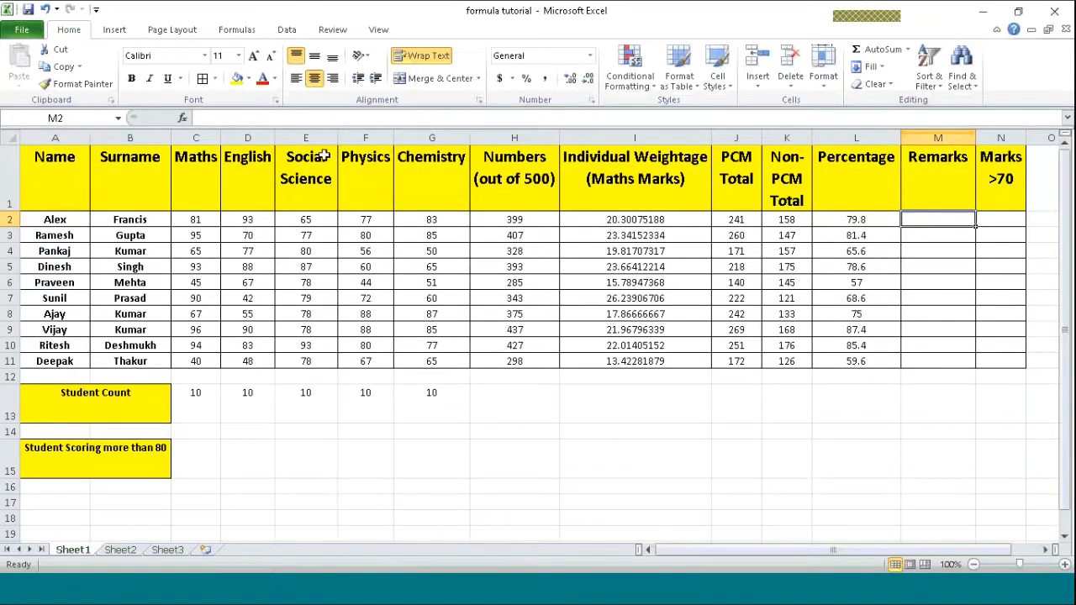
left_click(183, 118)
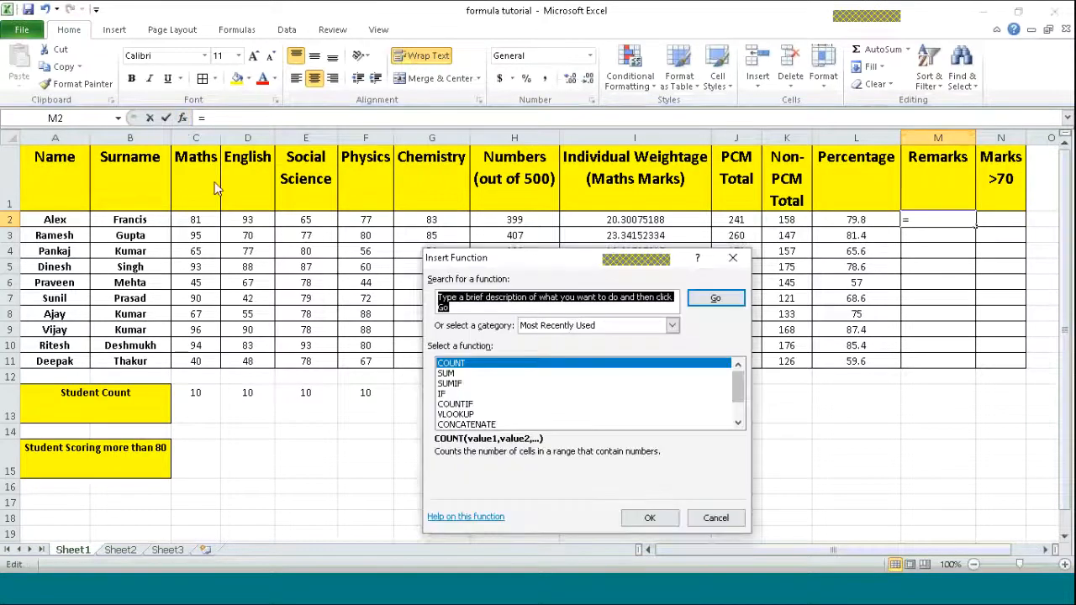
left_click(462, 395)
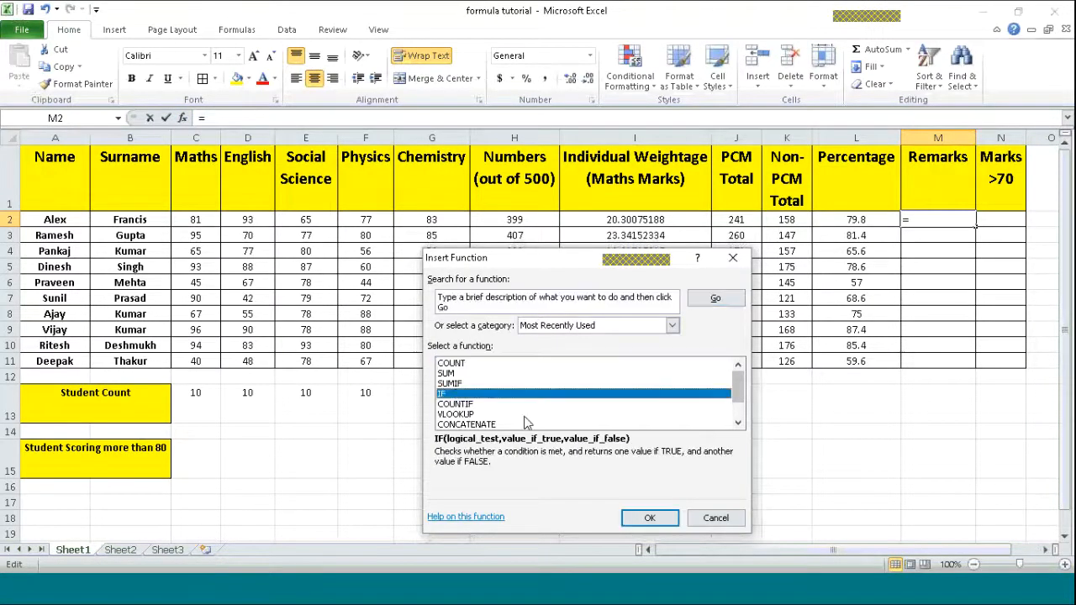
left_click(650, 518)
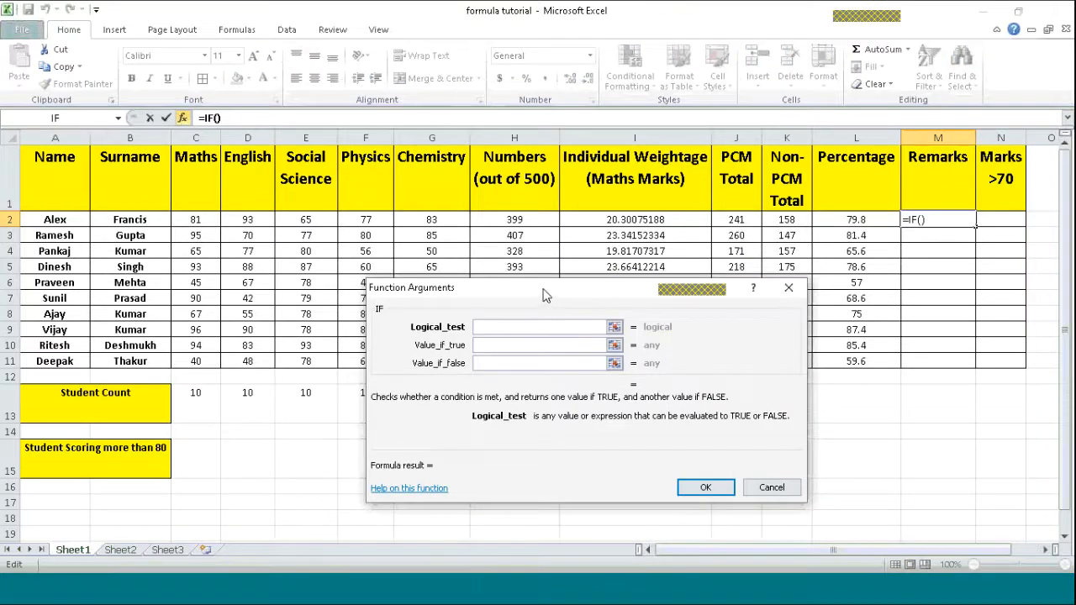
left_click_drag(540, 288, 581, 244)
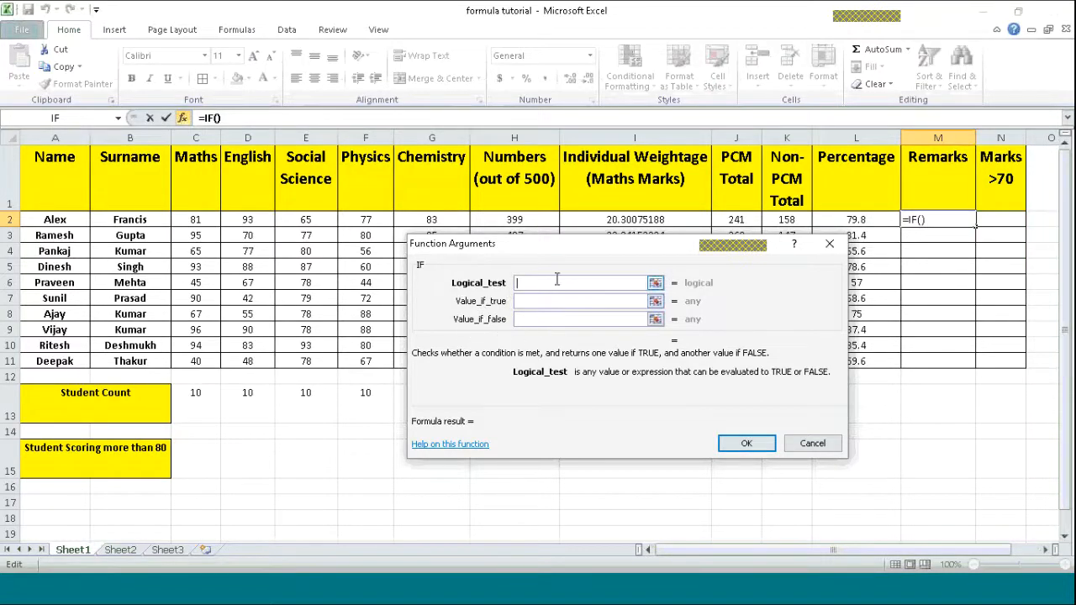
left_click_drag(611, 257, 604, 289)
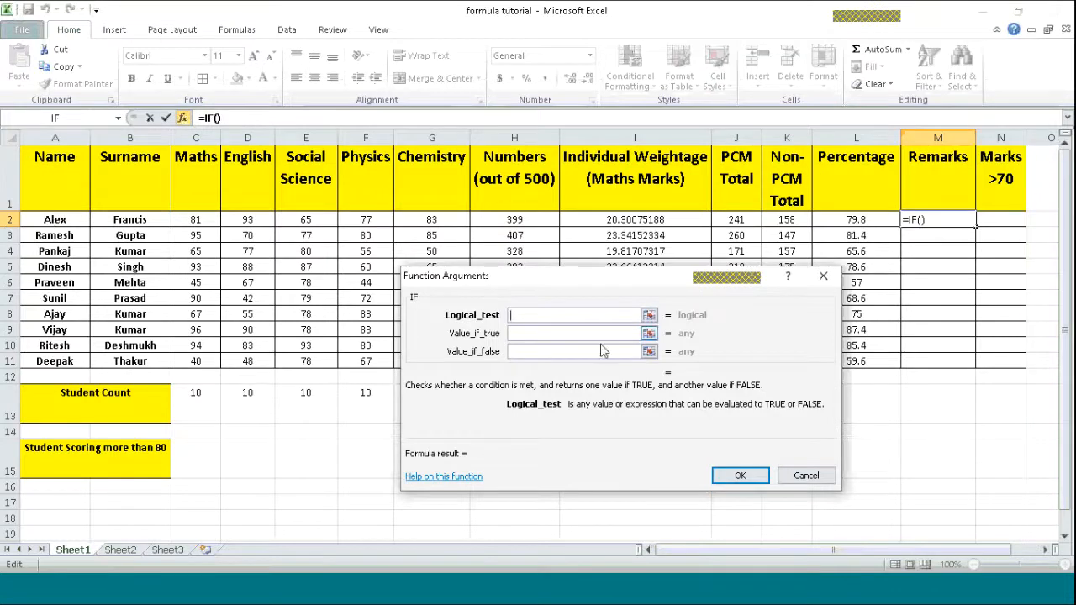
Step: Set the IF function's logical test to L2>75, true value to "Excellent" and false value to "", and accept the function
type("l2")
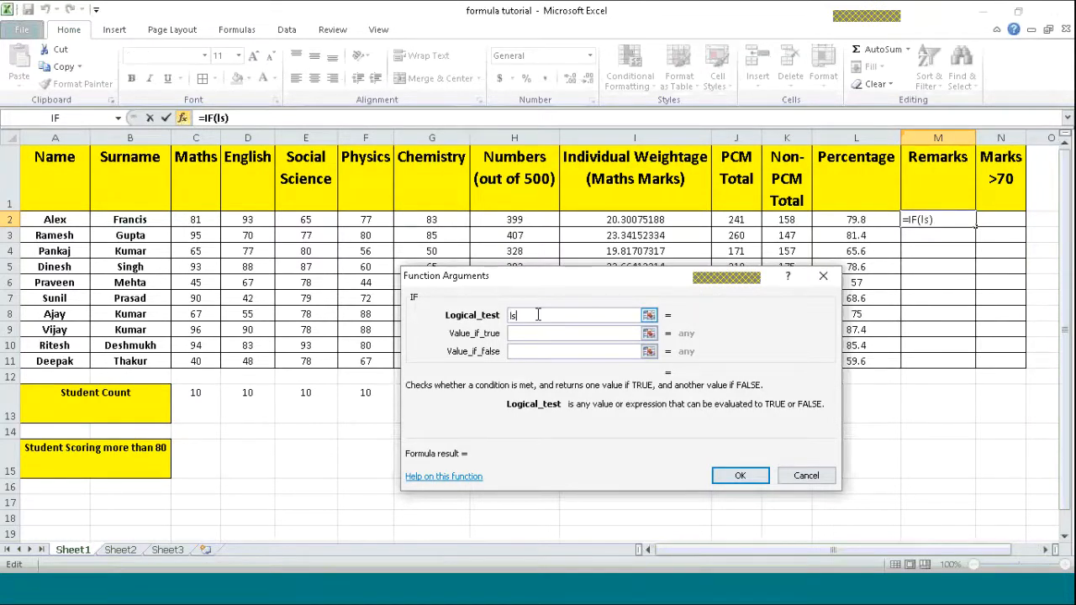
type(">75")
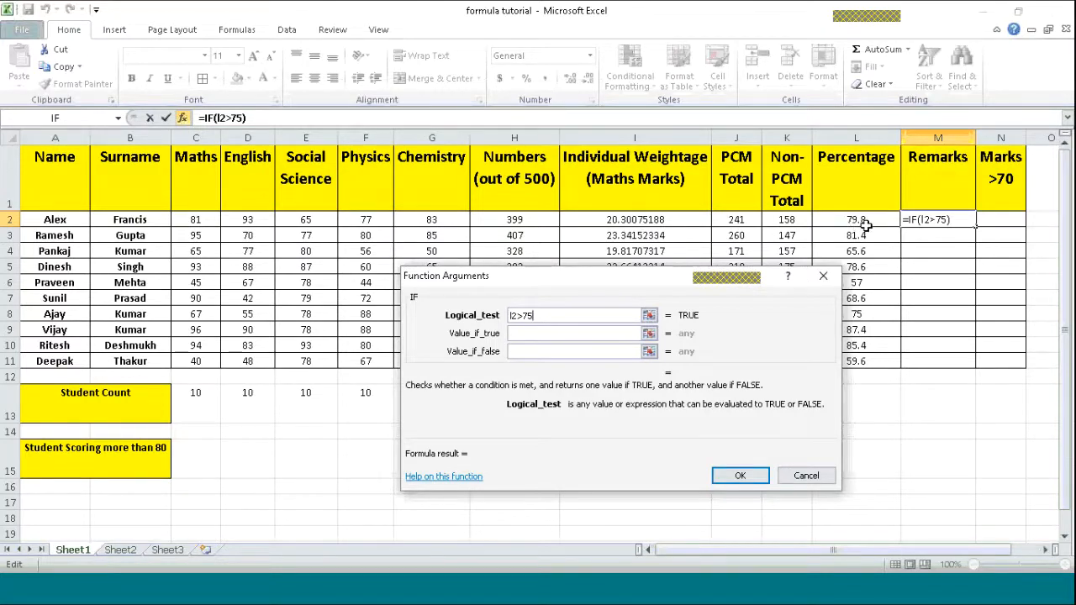
left_click(521, 334)
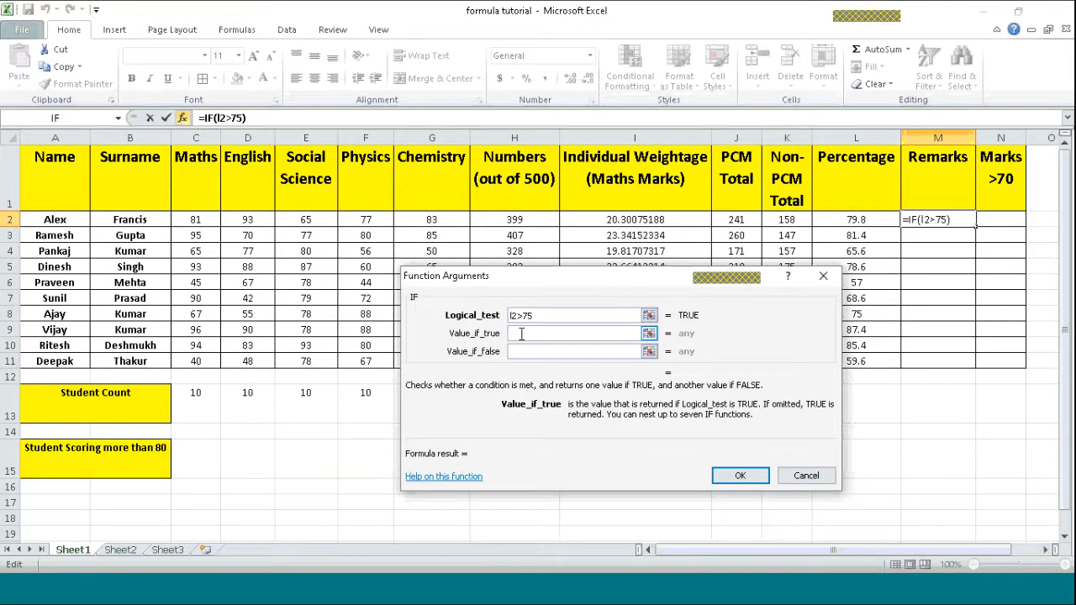
type("\"")
type("Ec")
type("cellent\"")
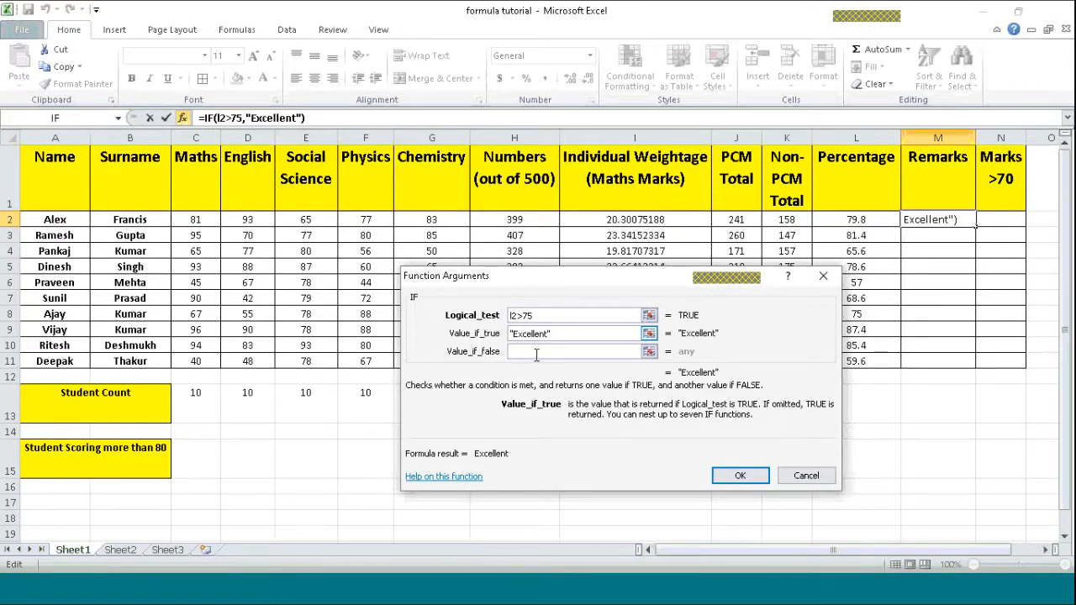
left_click(537, 353)
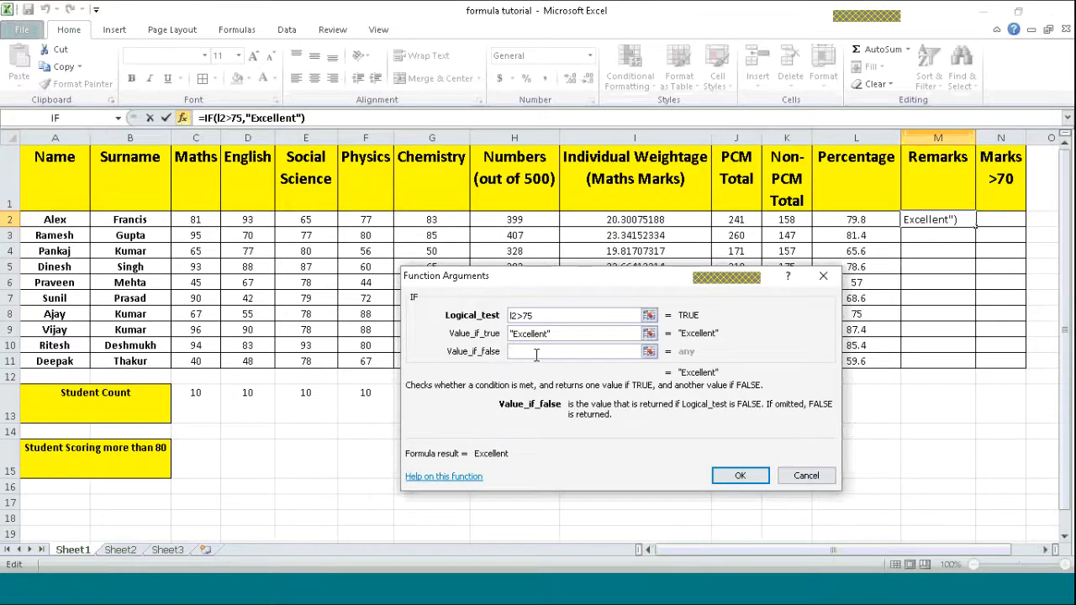
type("\"\"")
key("Escape")
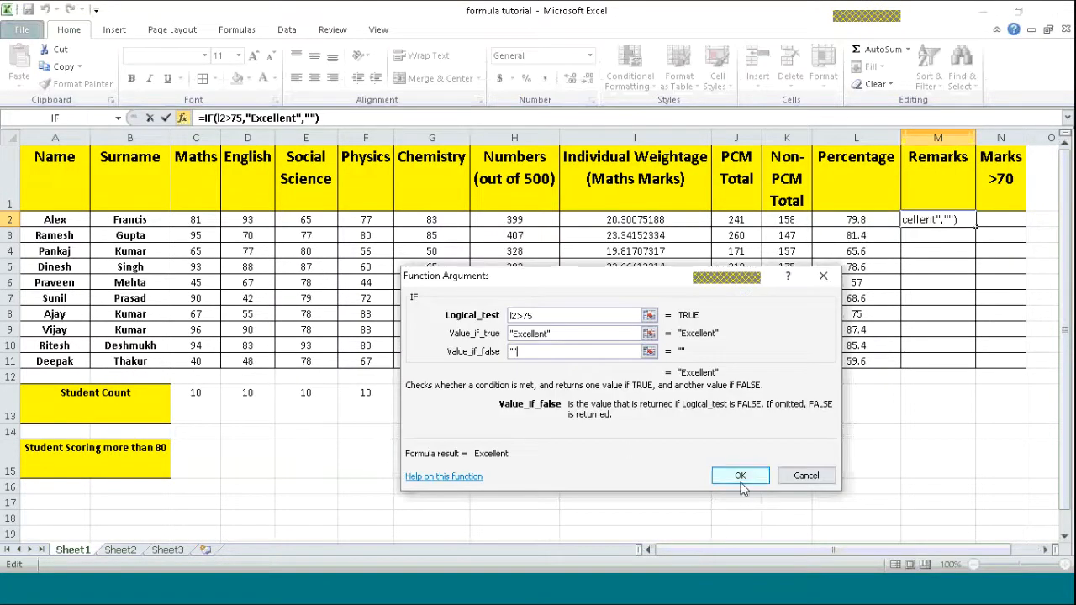
left_click(739, 477)
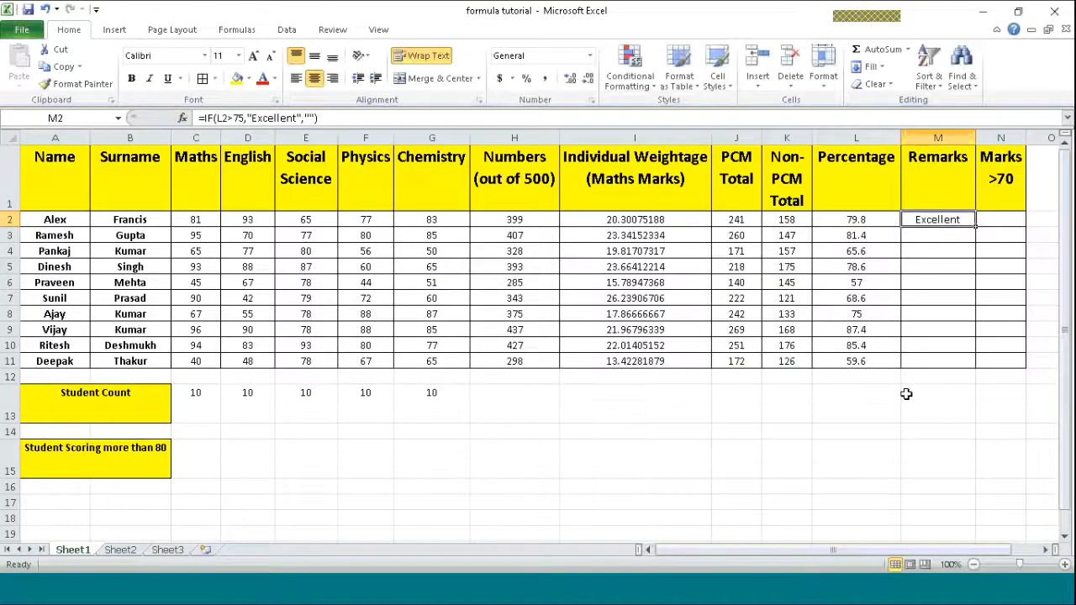
Step: Fill the IF formula from M2 down to M11 in the Remarks column
double_click(974, 225)
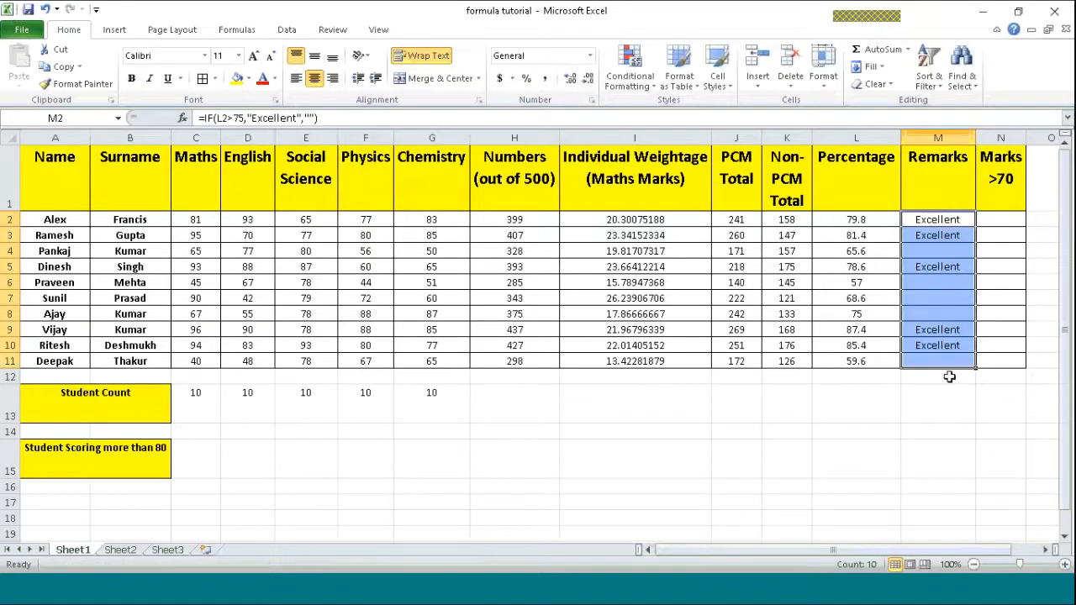
Step: Insert the SUMIF function in cell N2 of the Marks >70 column
left_click(952, 407)
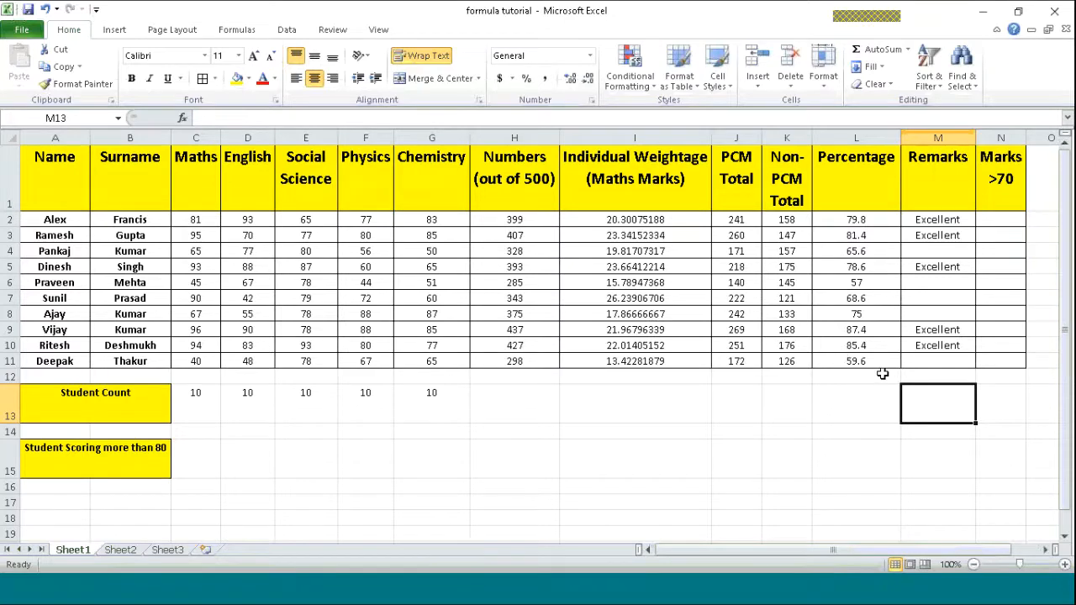
left_click(1000, 223)
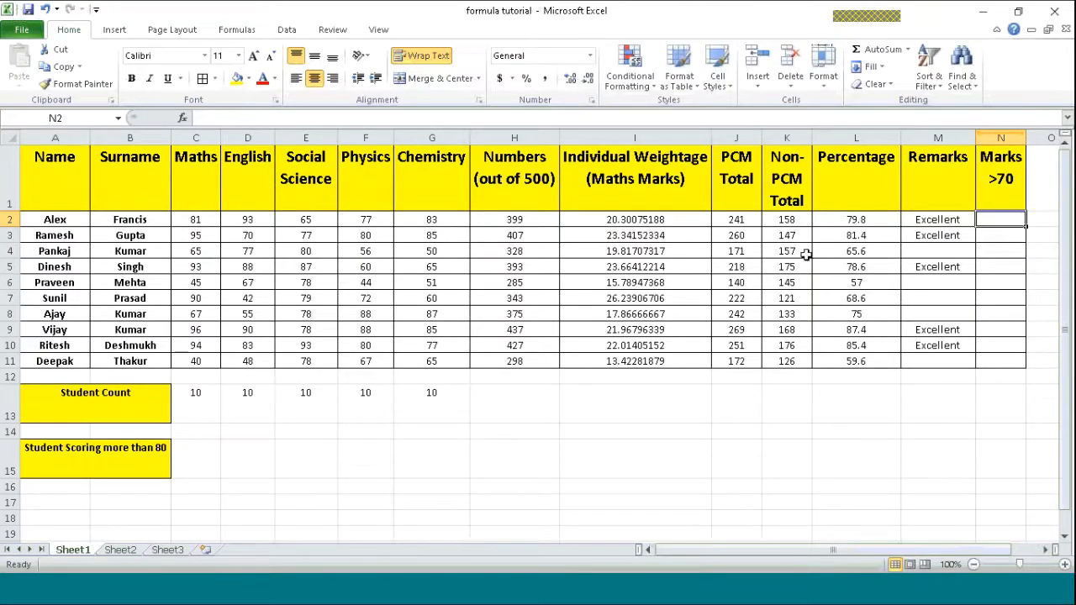
left_click(181, 118)
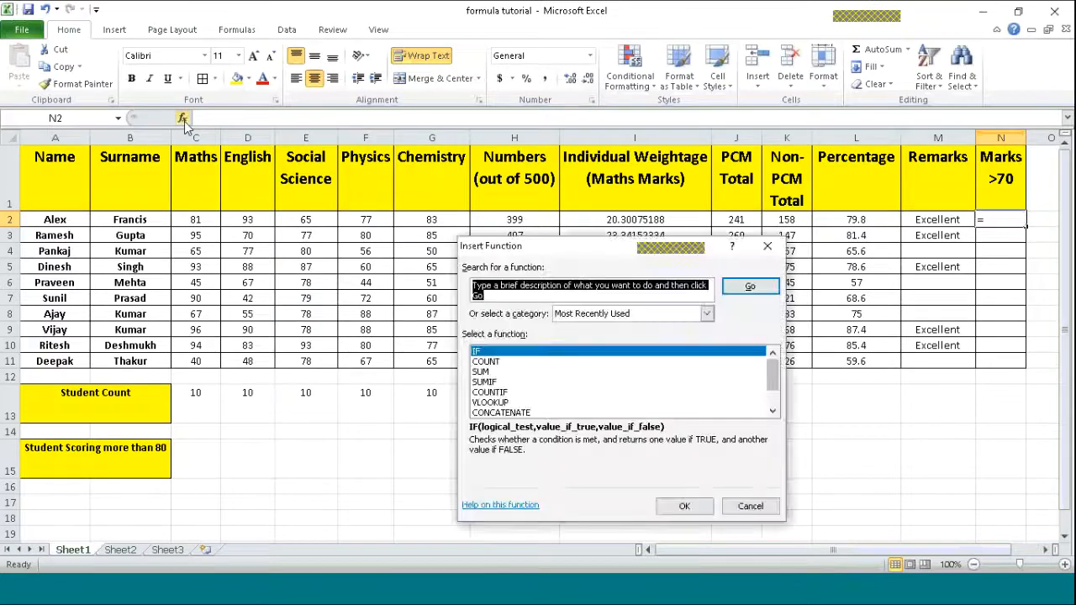
left_click(496, 381)
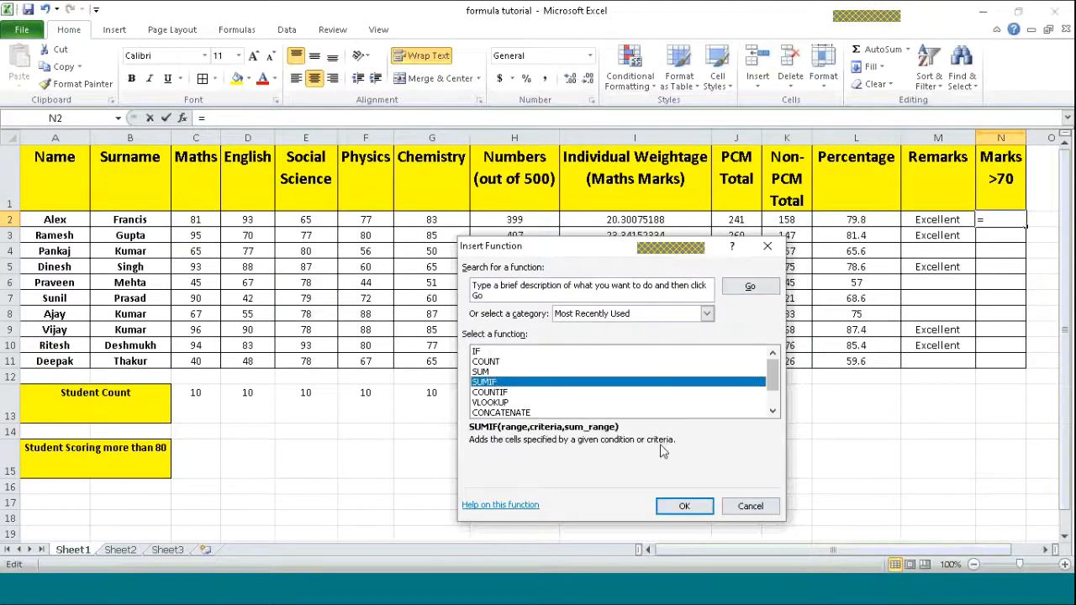
left_click(684, 506)
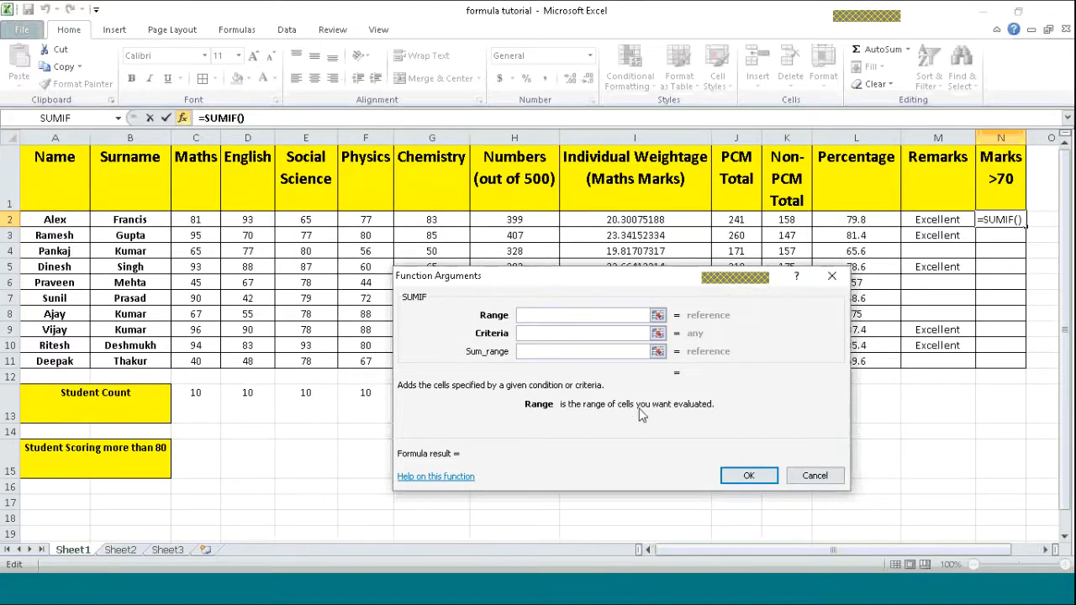
Step: Set SUMIF's range to C2:G2 and its criteria to ">70", accept it, and fill the formula from N2 down to N11
key("Escape")
left_click_drag(191, 221, 428, 222)
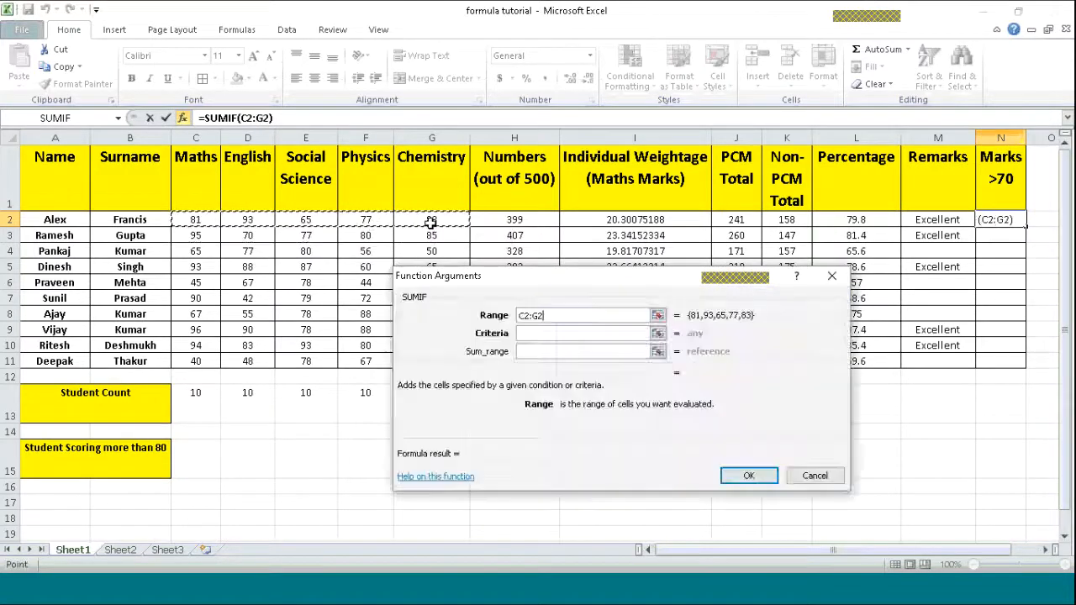
left_click(548, 333)
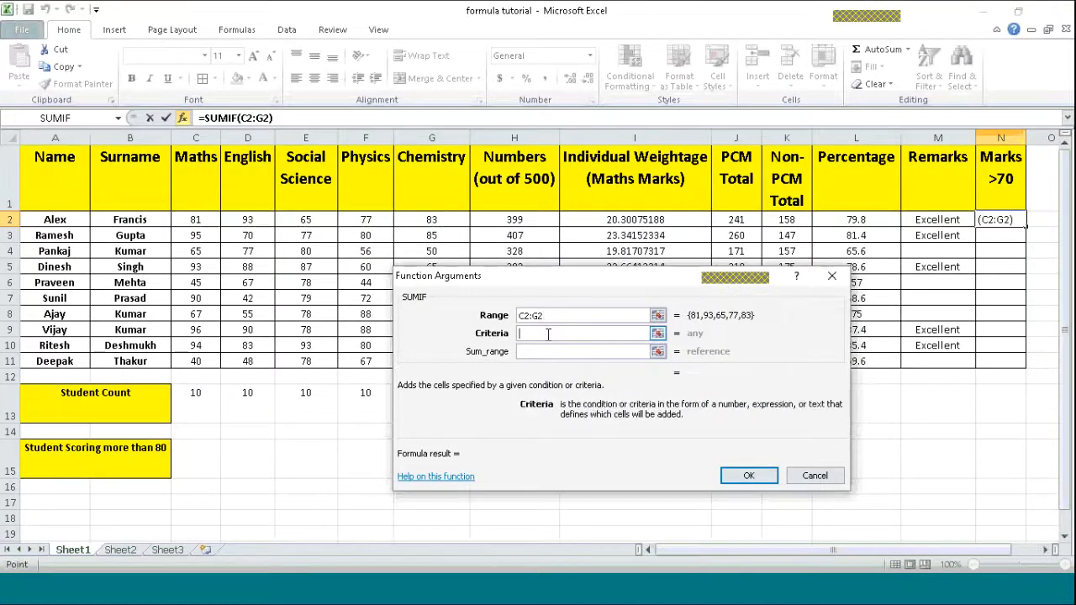
type(">70")
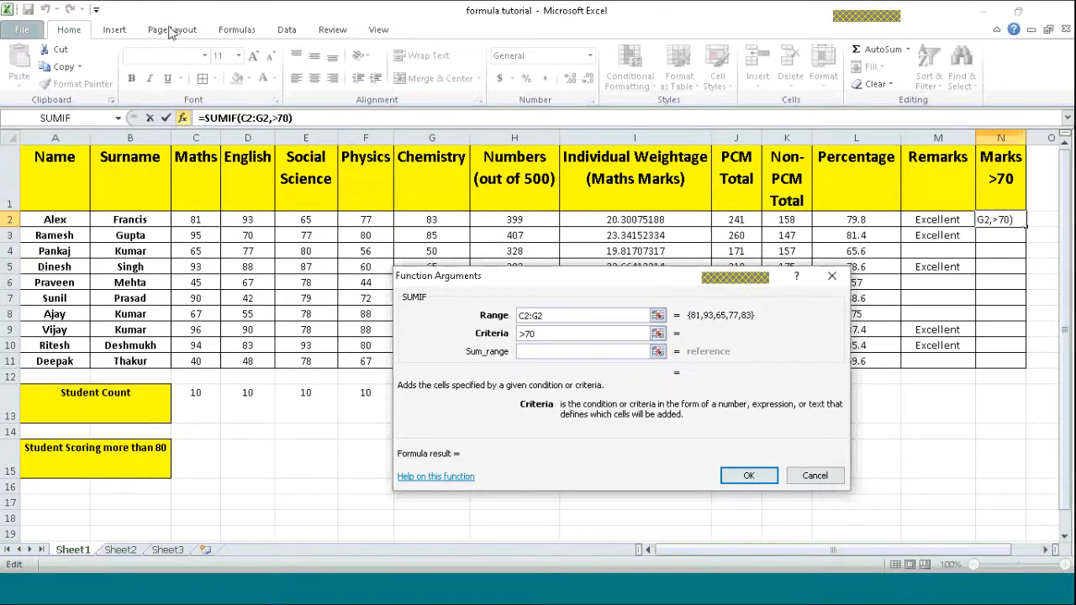
left_click(528, 351)
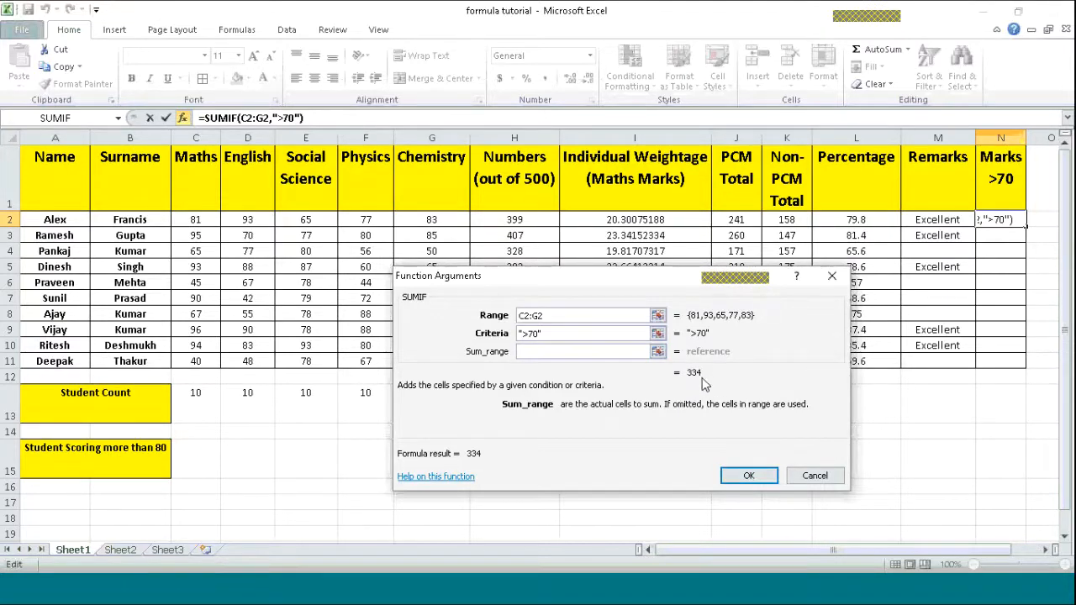
left_click(746, 477)
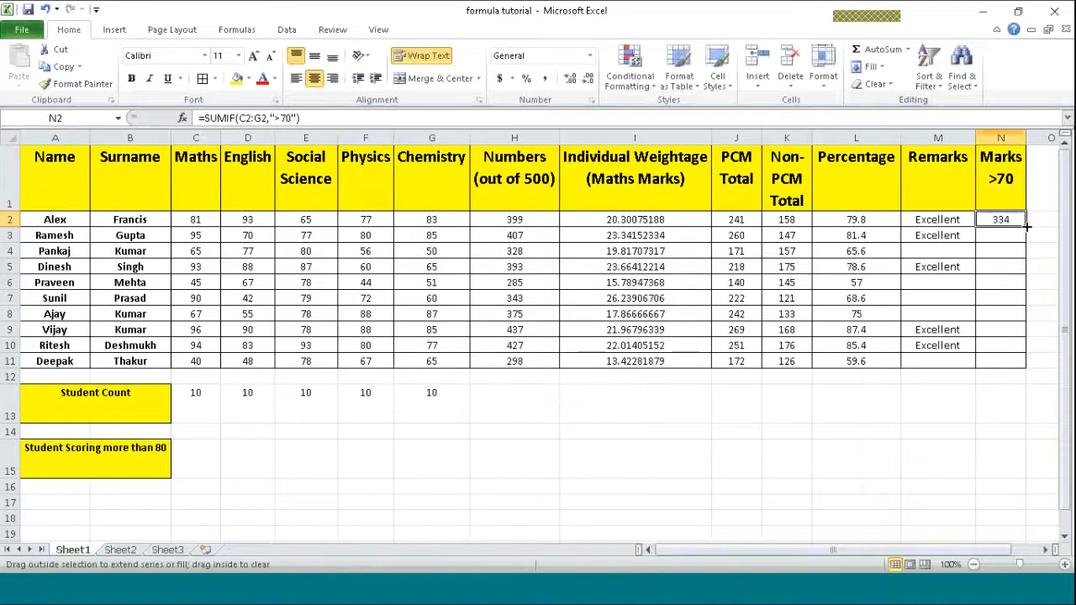
double_click(1027, 226)
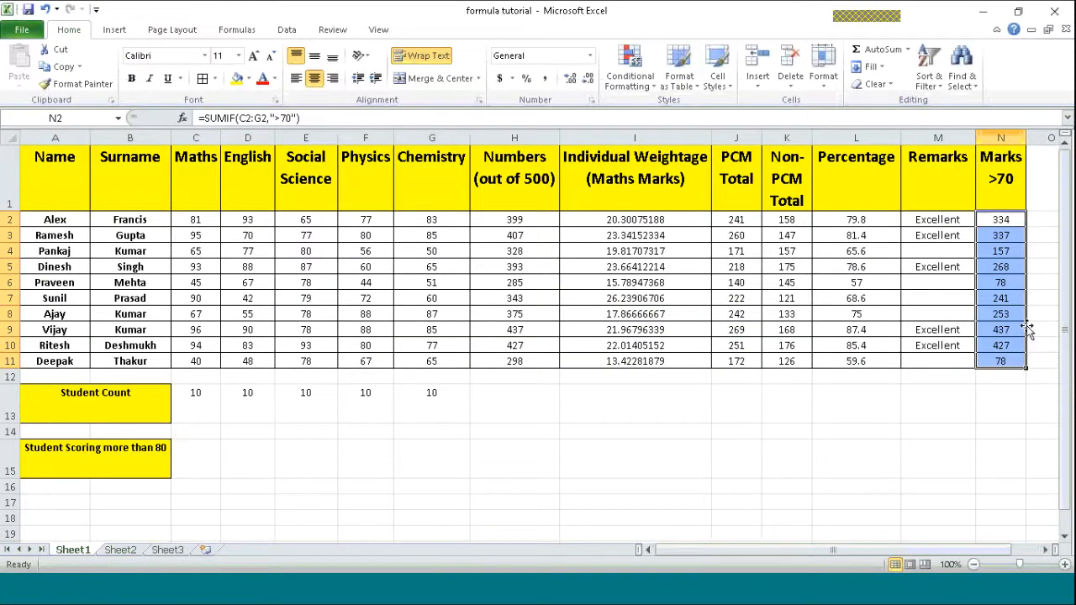
left_click(1016, 412)
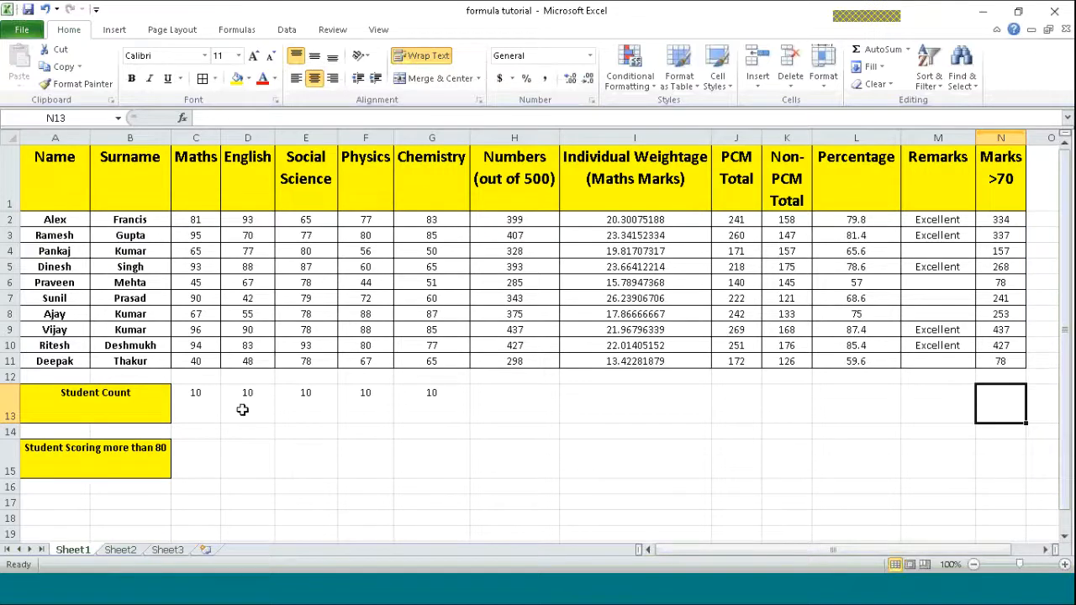
Step: Enter a COUNTIF formula in C15 with the Maths marks C2:C11 as range and ">80" as criteria
left_click(180, 469)
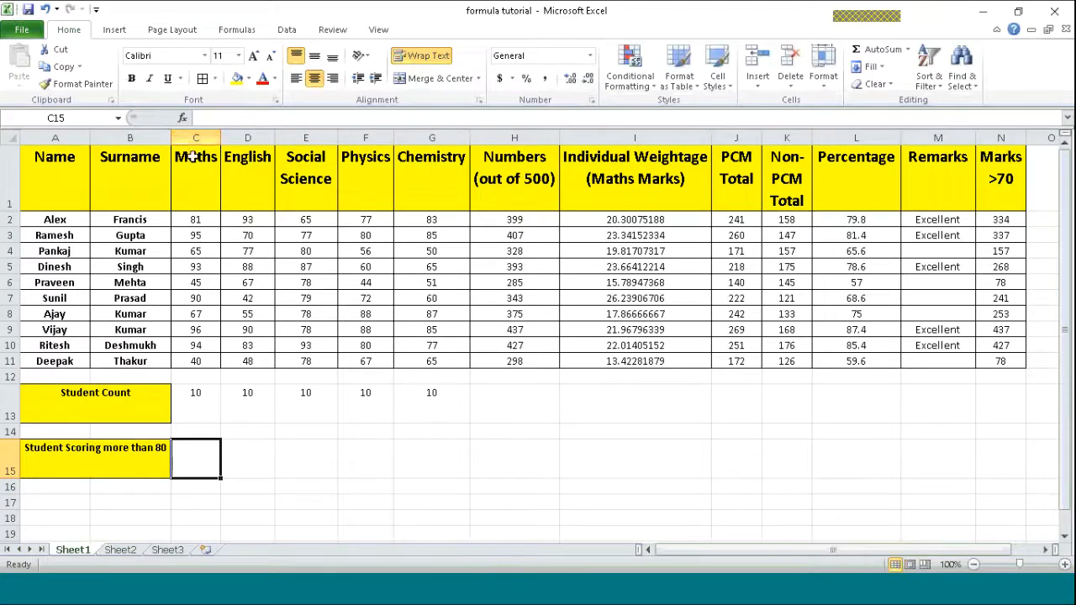
left_click(184, 118)
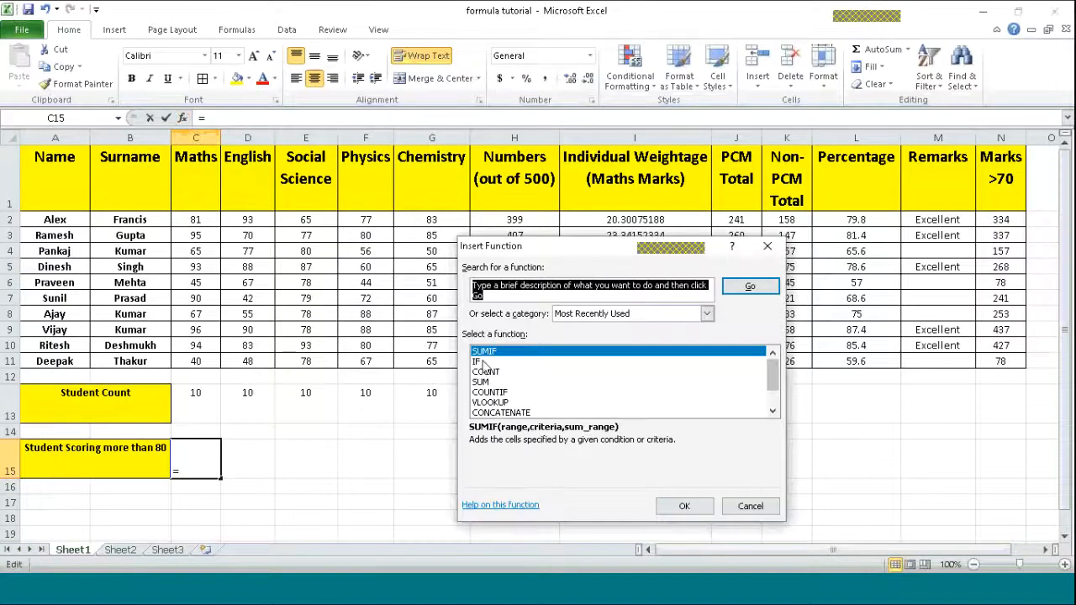
left_click(510, 394)
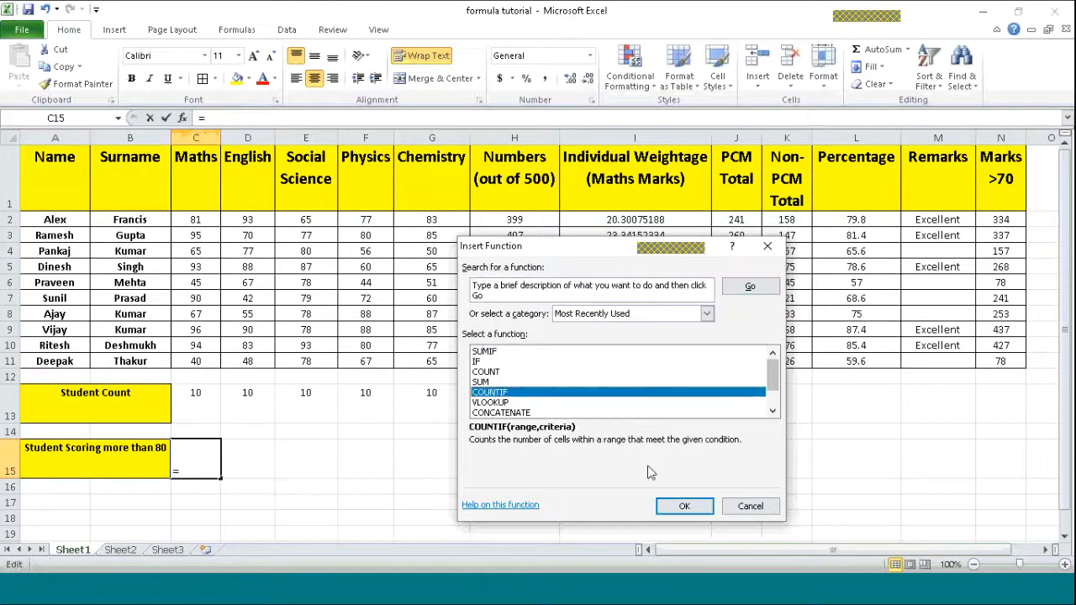
left_click(685, 507)
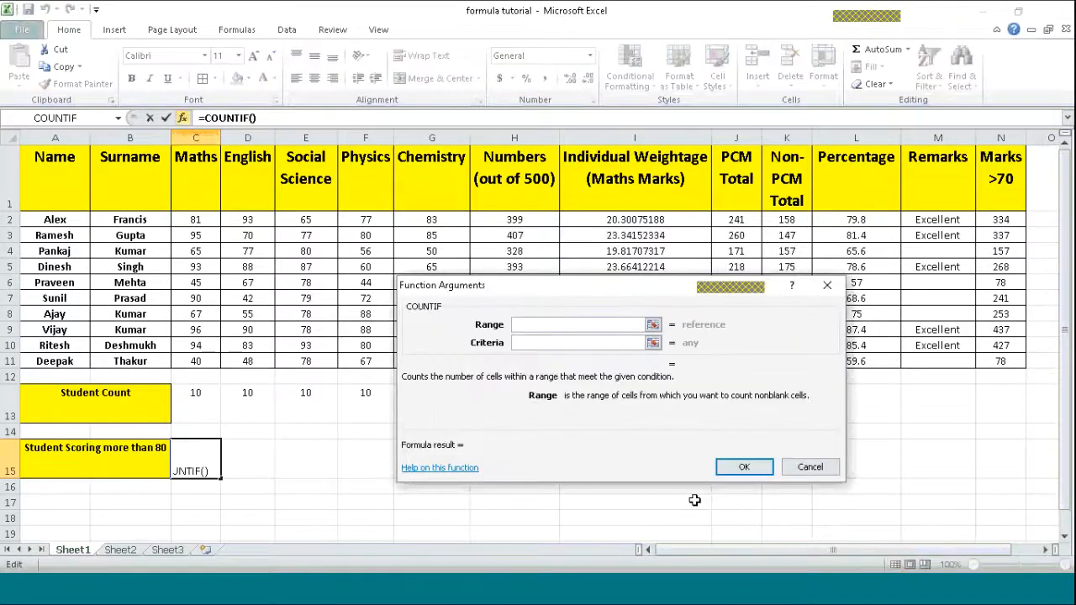
left_click_drag(201, 219, 207, 363)
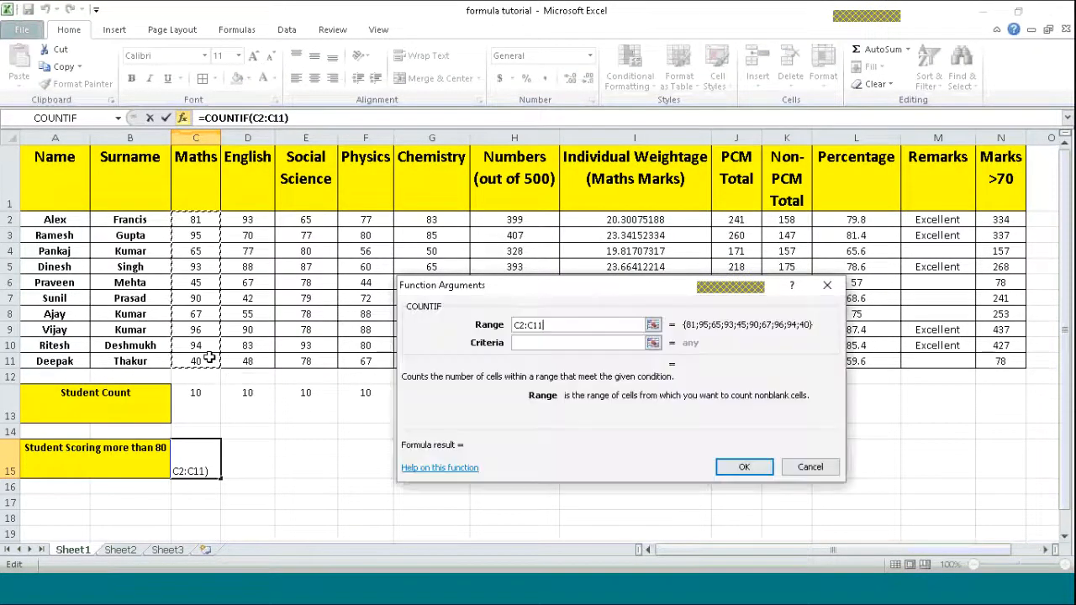
left_click(543, 343)
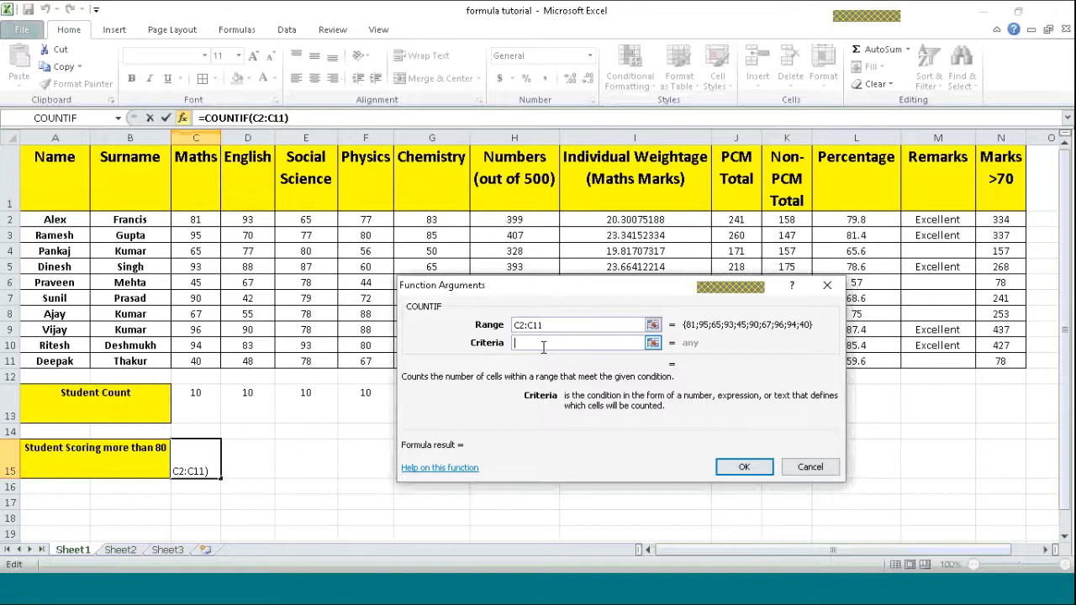
type(">80")
left_click(743, 467)
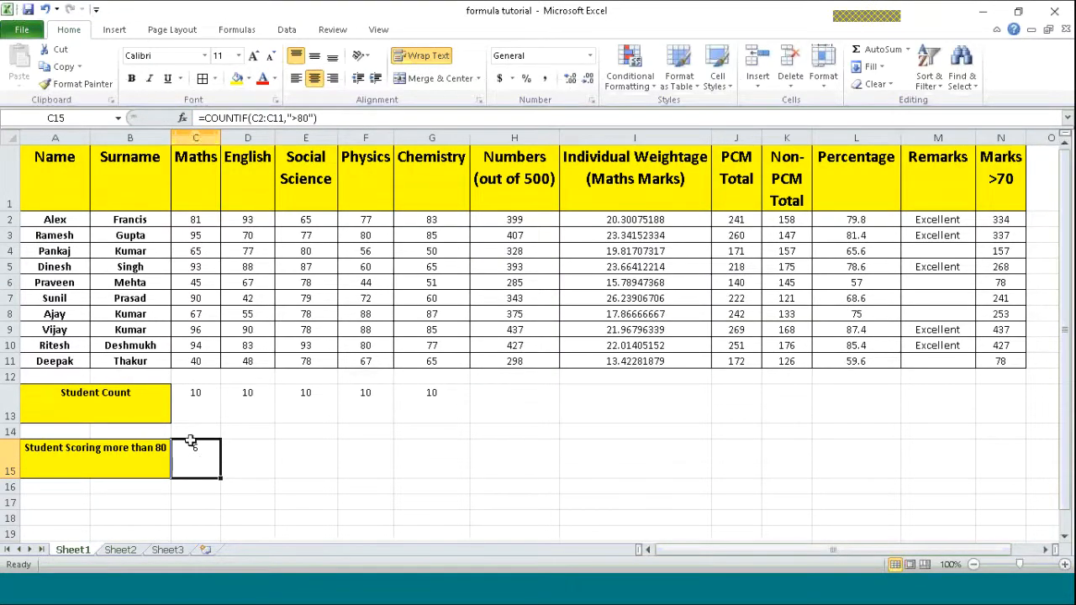
Step: Highlight Maths marks greater than 80 in C2:C11 with Light Red Fill with Dark Red Text and compare them with the count in C15
left_click(203, 219)
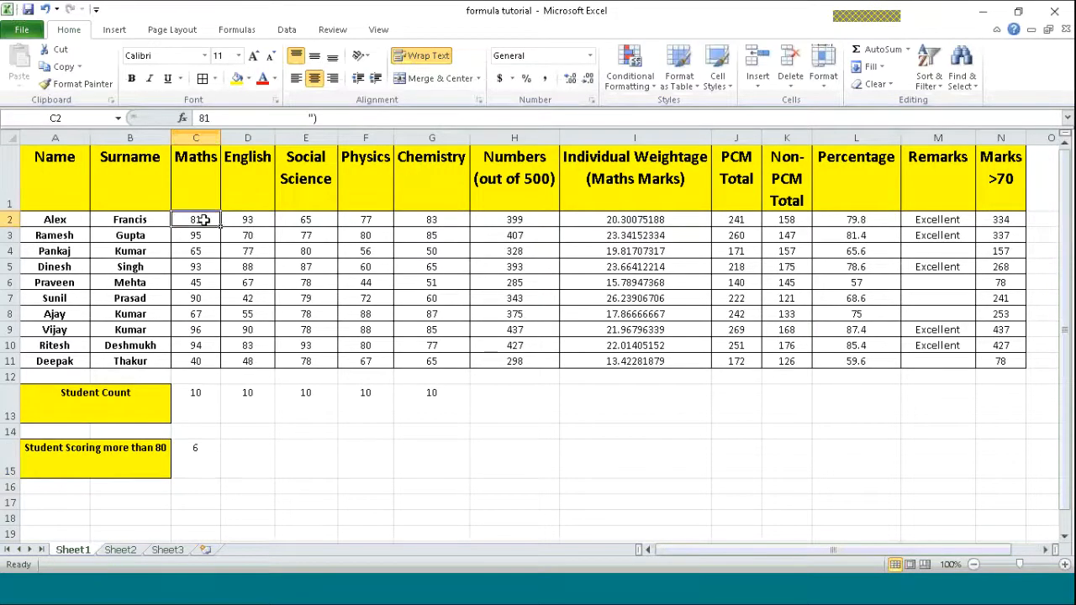
left_click_drag(204, 219, 199, 355)
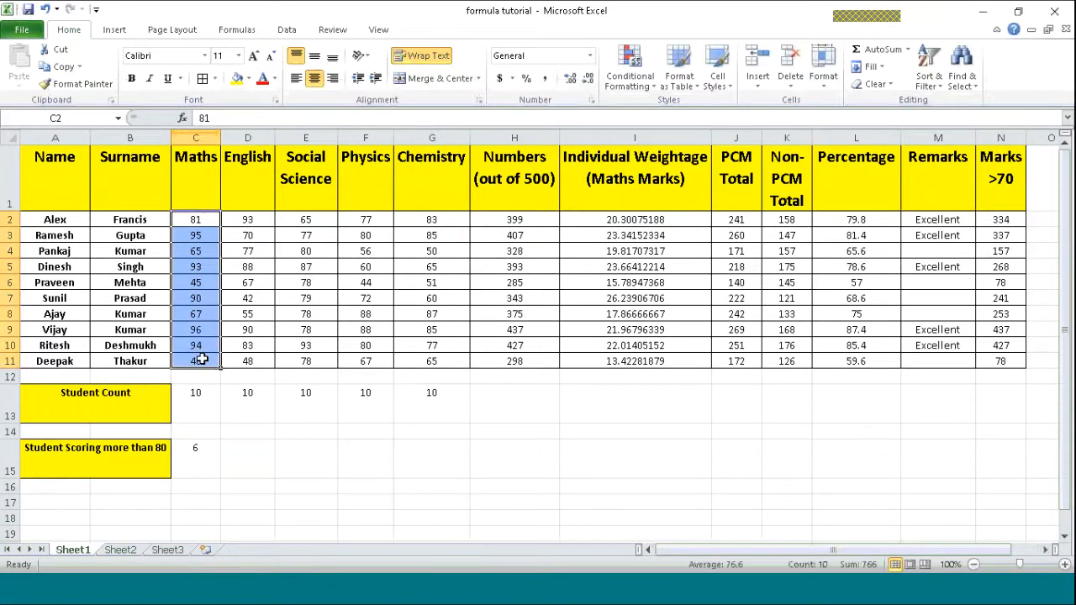
left_click(630, 80)
mouse_move(601, 116)
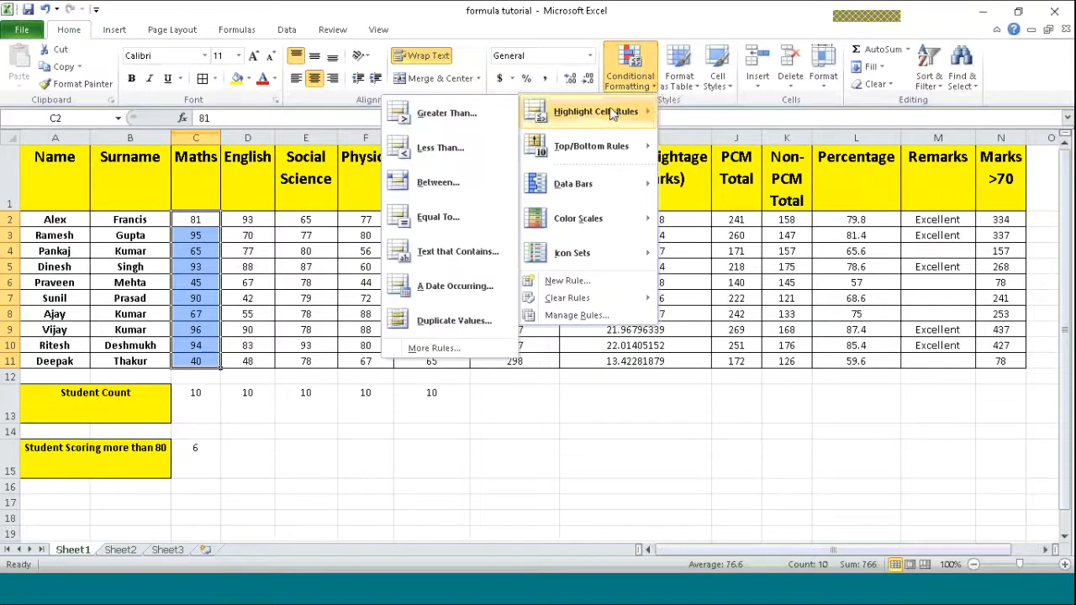
left_click(451, 112)
left_click_drag(478, 393, 446, 396)
type("80")
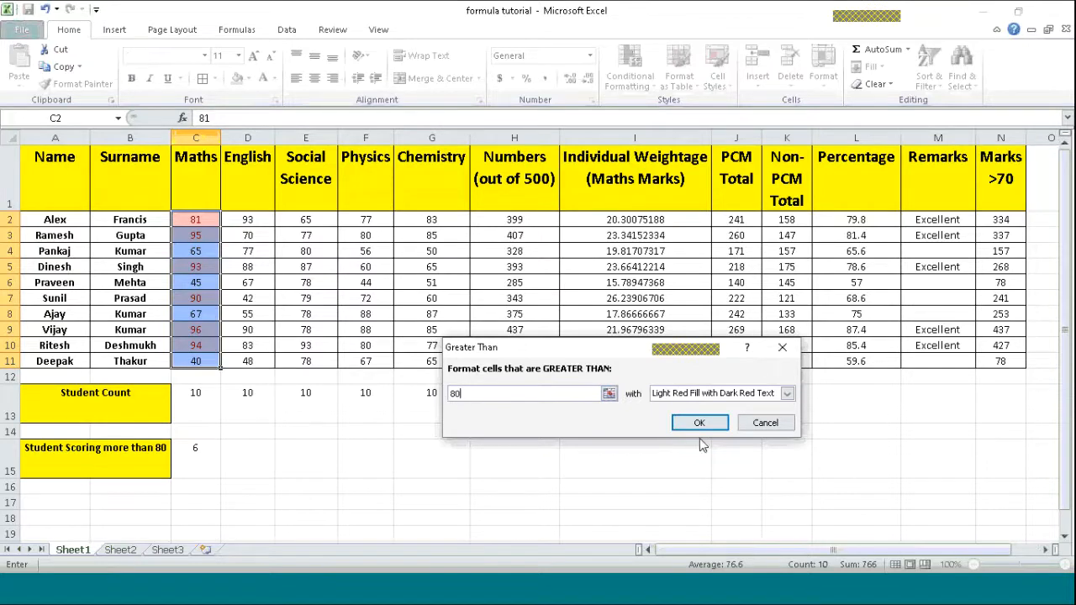
left_click(699, 423)
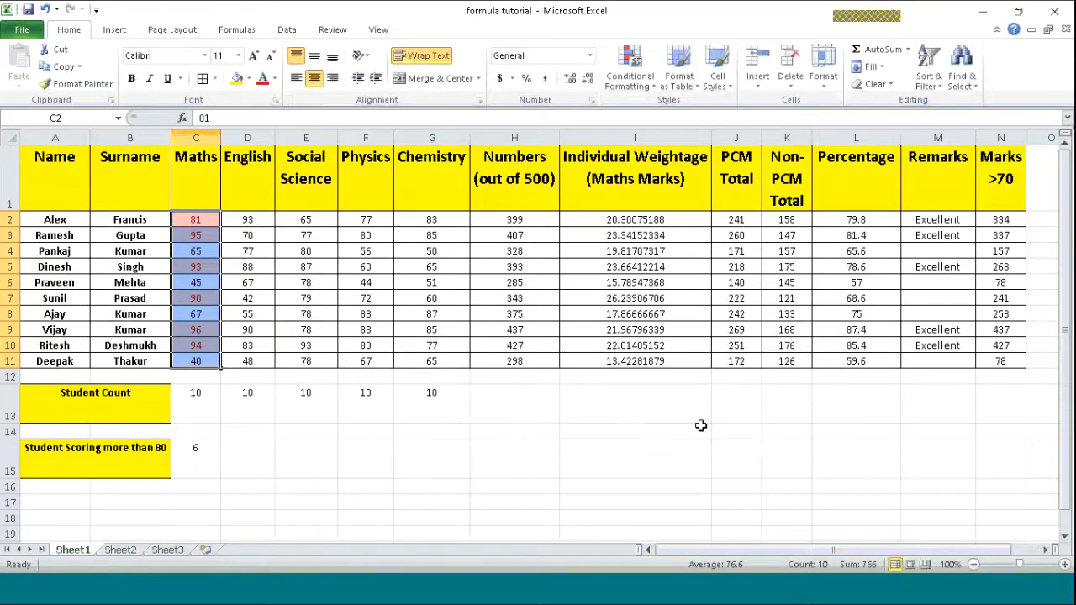
left_click(425, 486)
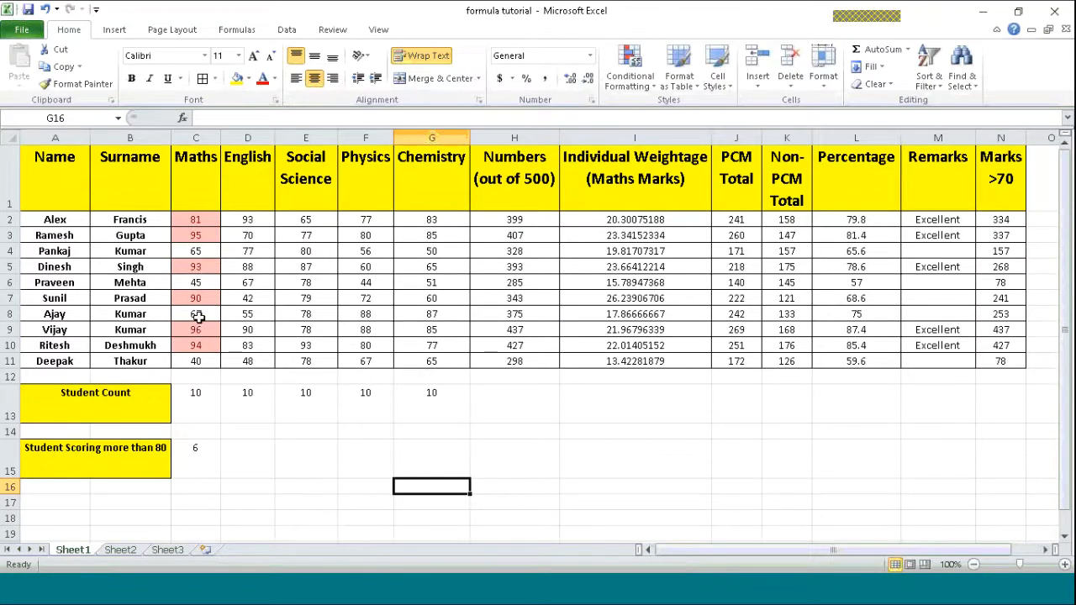
left_click(198, 455)
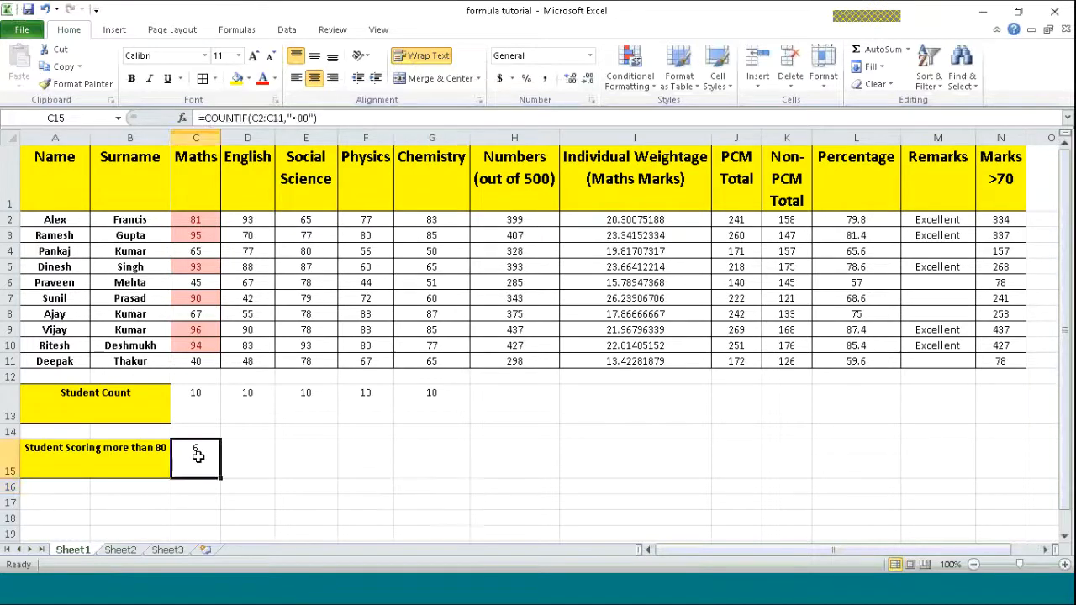
left_click(211, 219)
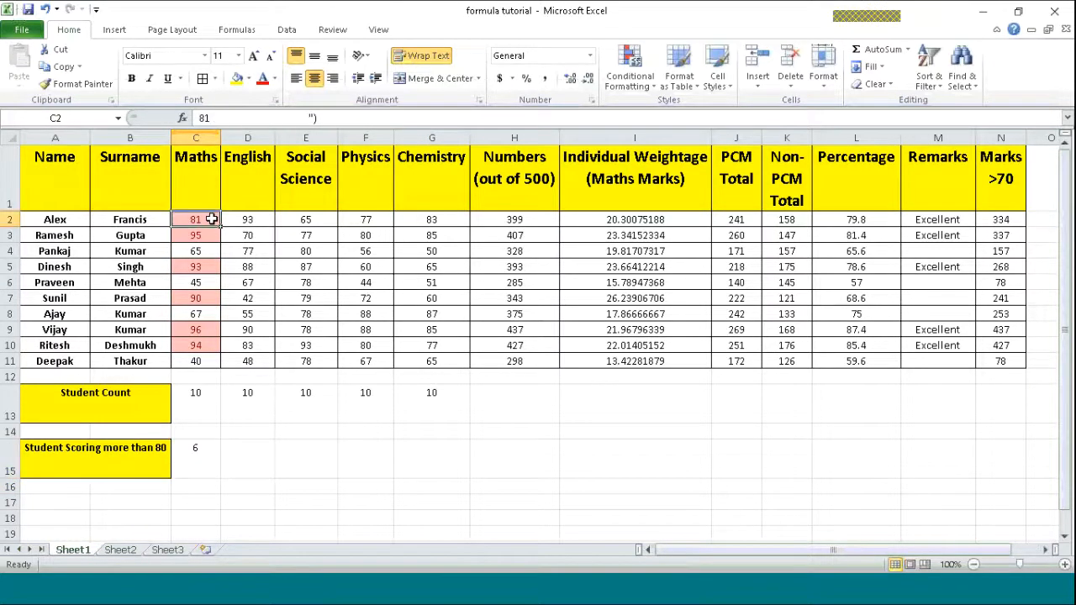
left_click_drag(211, 218, 211, 361)
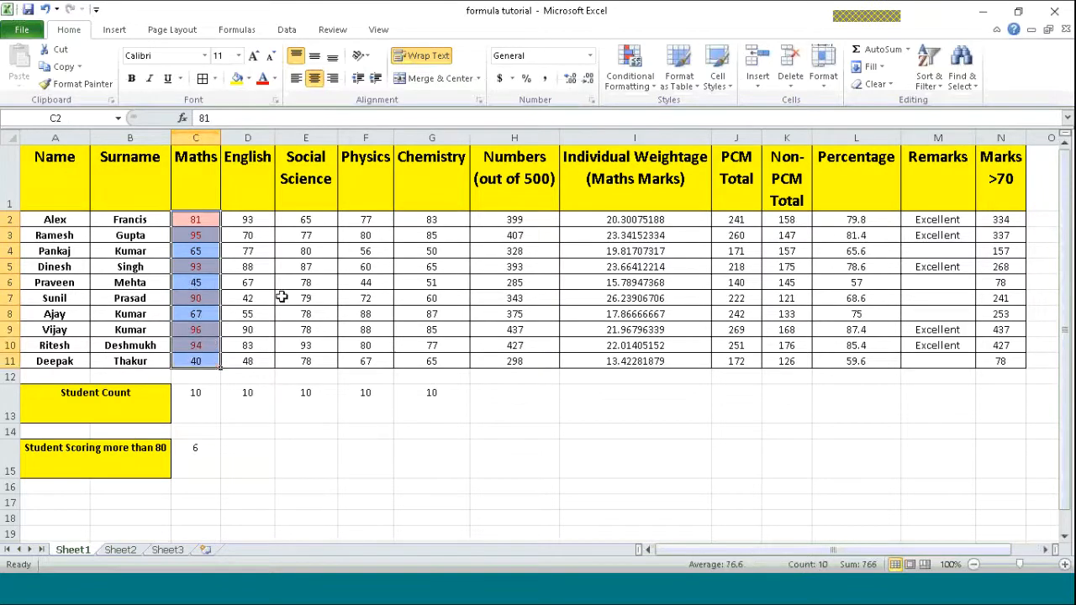
left_click(618, 78)
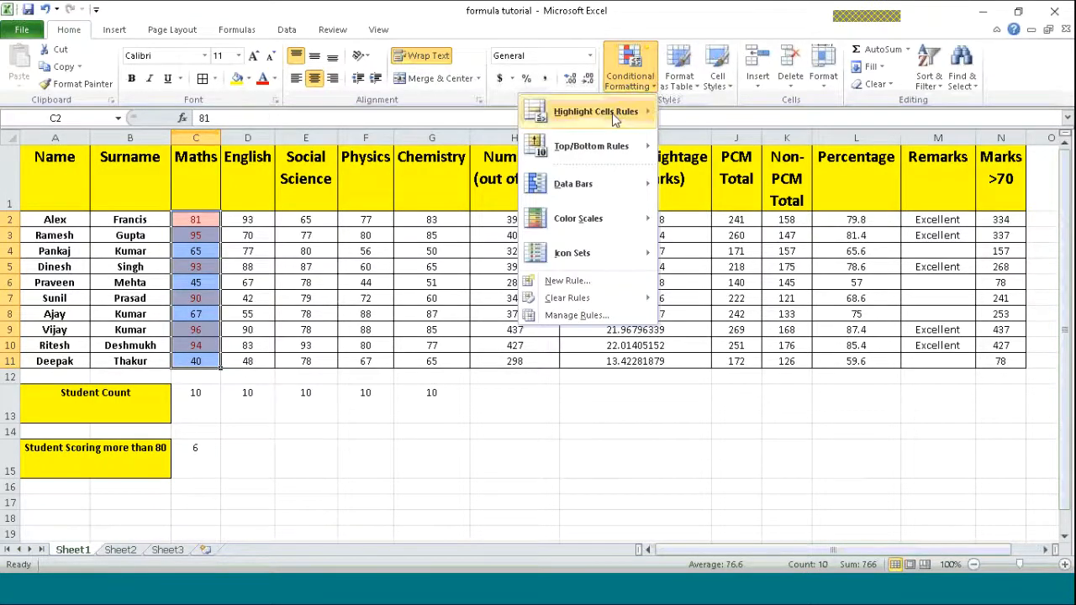
mouse_move(515, 121)
left_click(465, 116)
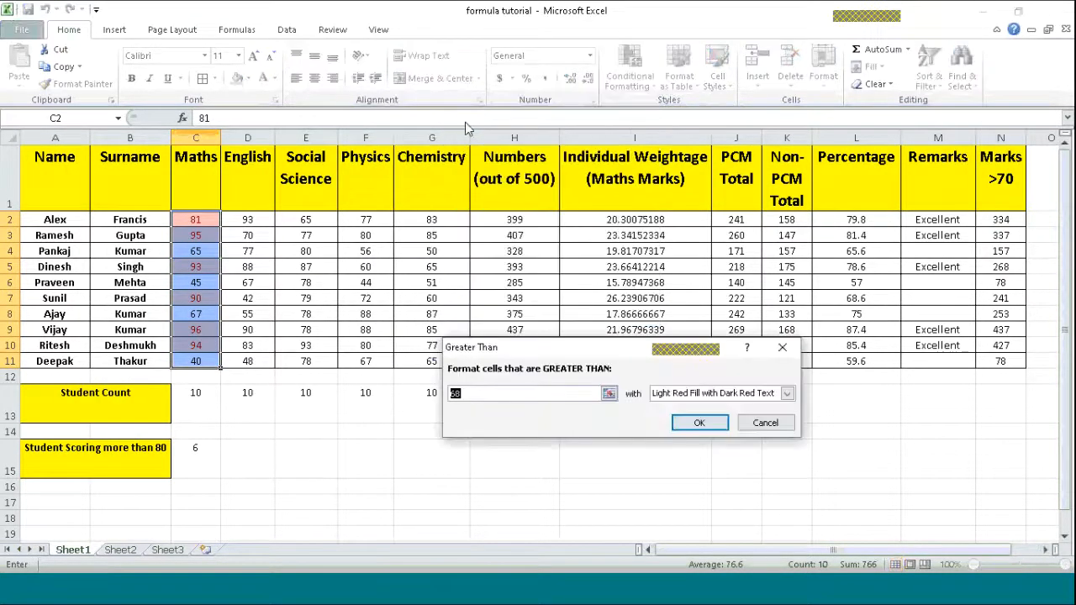
left_click(765, 423)
Step: Clear the conditional formatting rules from the selected Maths marks
left_click(629, 74)
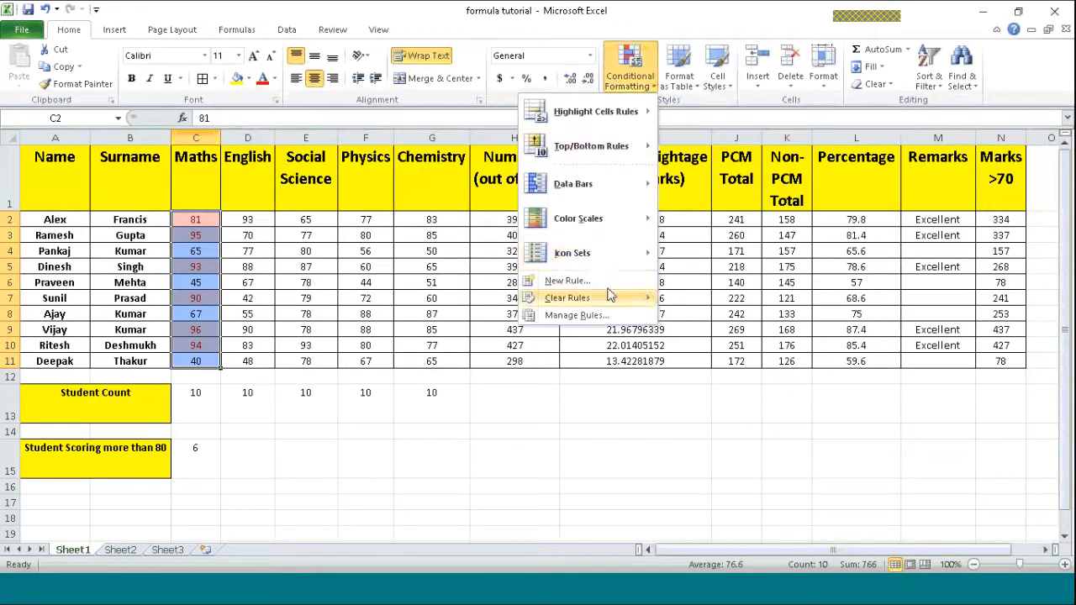
mouse_move(598, 300)
left_click(452, 304)
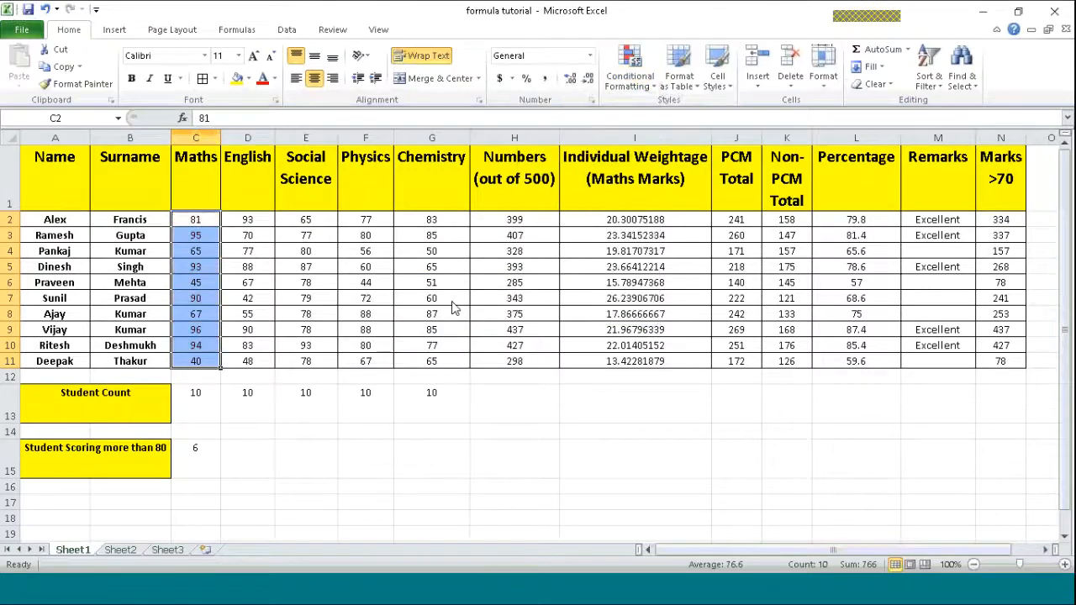
Step: Fill the COUNTIF formula from C15 across to G15 for the remaining subjects
left_click(248, 462)
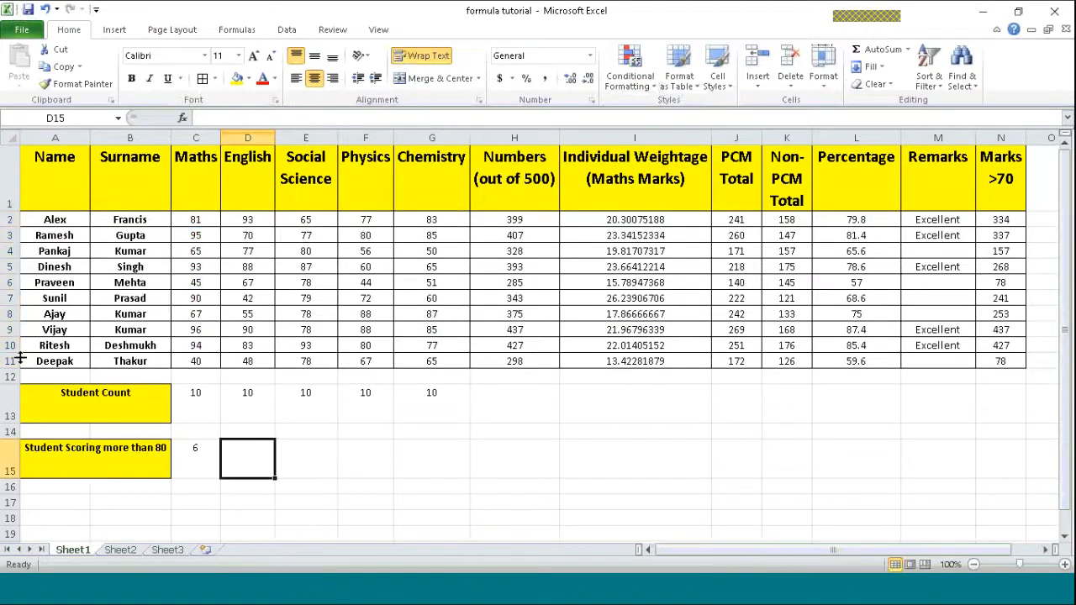
left_click(211, 468)
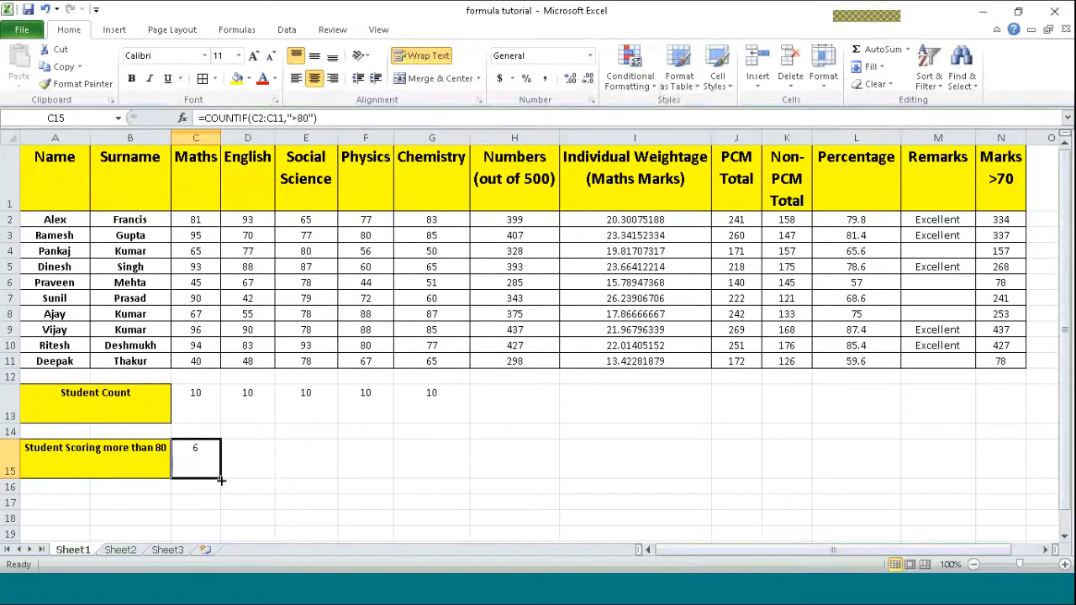
left_click_drag(220, 480, 462, 479)
left_click(467, 504)
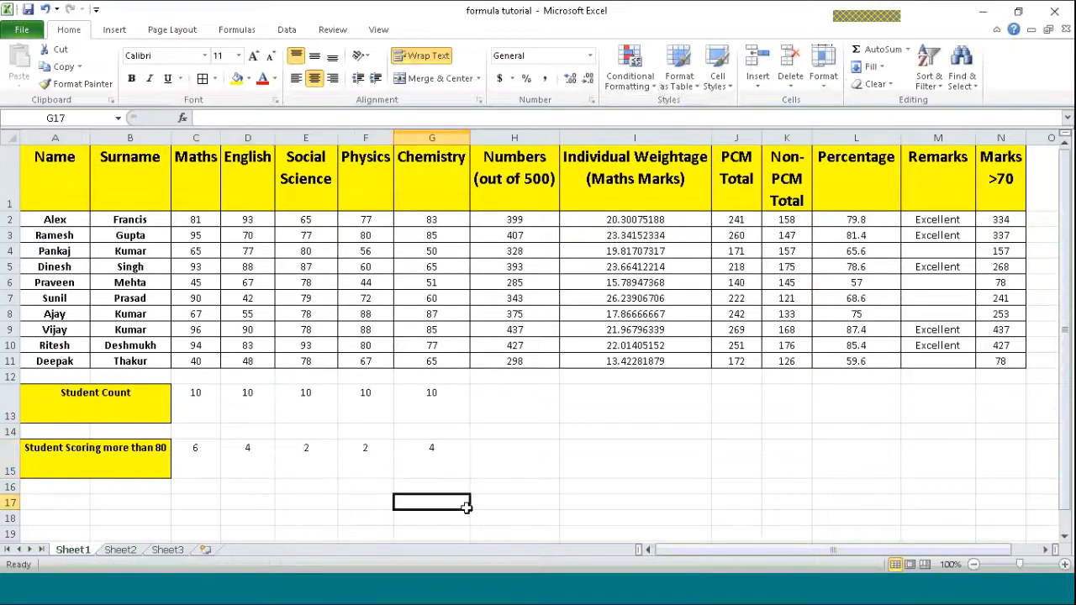